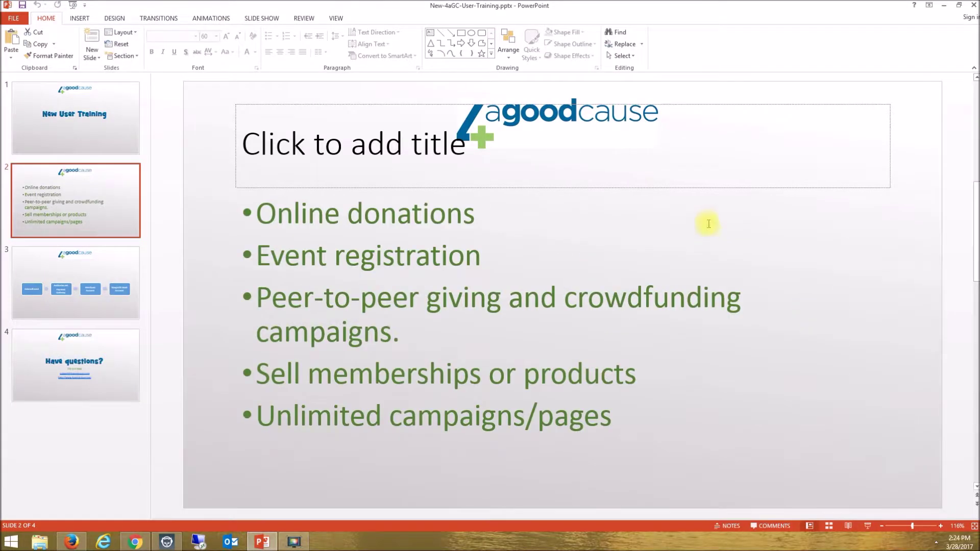
- Switch from the PowerPoint training deck to the 4aGoodCause login page at 4agc.com
{"action": "left_click", "coordinate": [135, 541]}
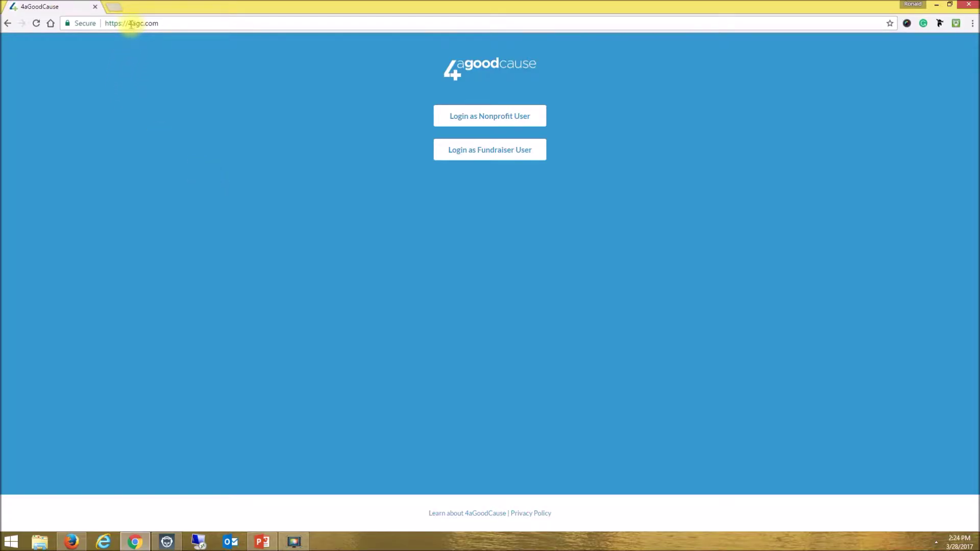
- Go from the 4agc.com nonprofit login to the signed-in Donations list and open the help knowledge base
{"action": "left_click_drag", "start_coordinate": [128, 23], "coordinate": [158, 24]}
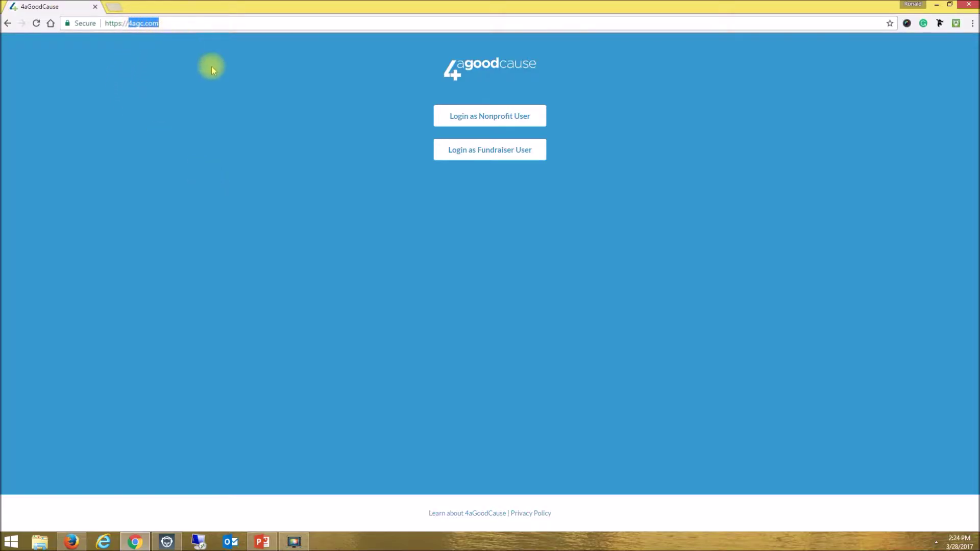
{"action": "left_click", "coordinate": [492, 117]}
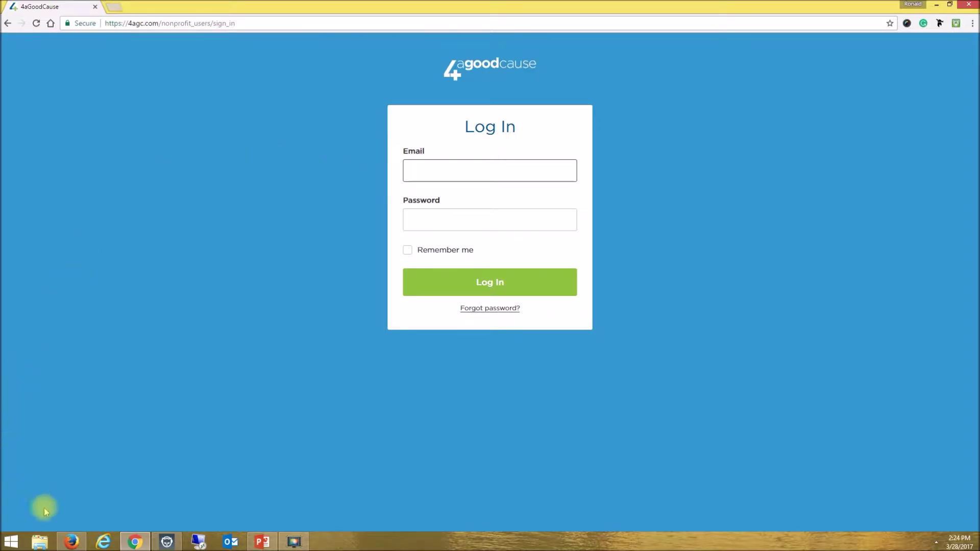
{"action": "left_click", "coordinate": [70, 543]}
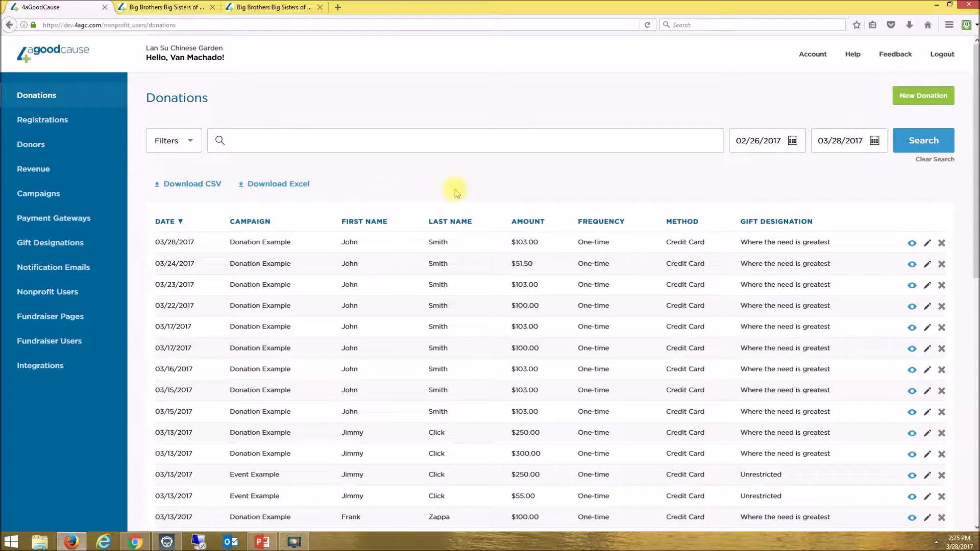
{"action": "left_click", "coordinate": [850, 53]}
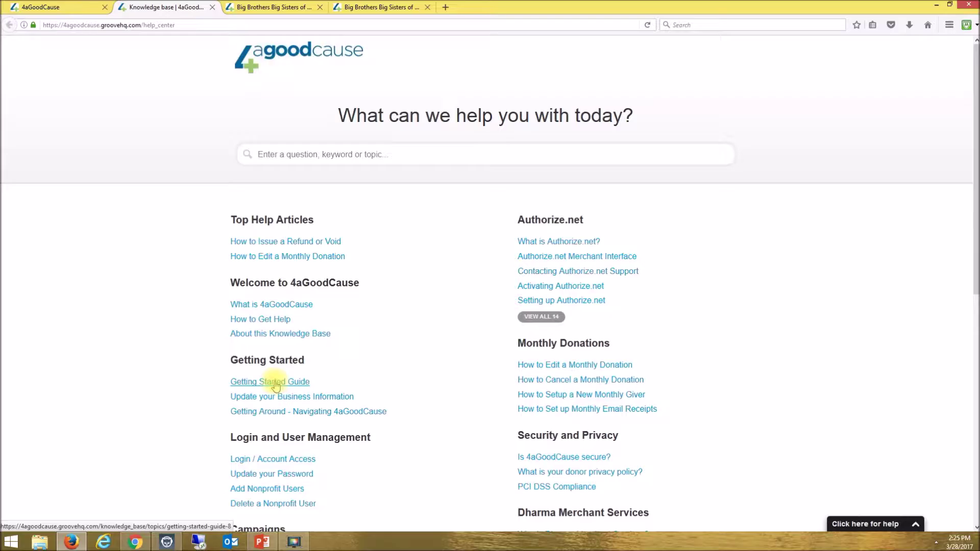
- Return to the Donations tab, then open the organization's Account page with My Information and Change Password
{"action": "left_click", "coordinate": [82, 7]}
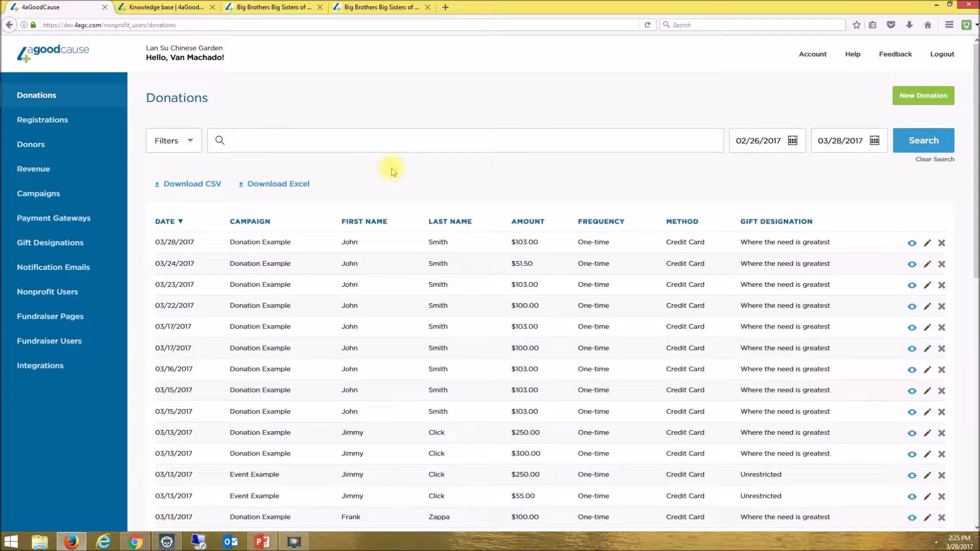
{"action": "left_click", "coordinate": [814, 55]}
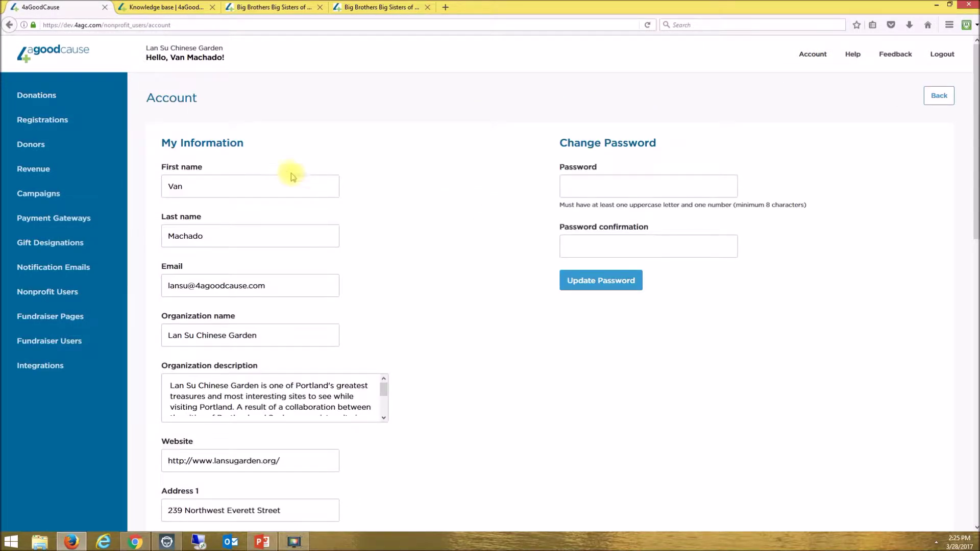
{"action": "left_click_drag", "start_coordinate": [253, 144], "coordinate": [162, 144]}
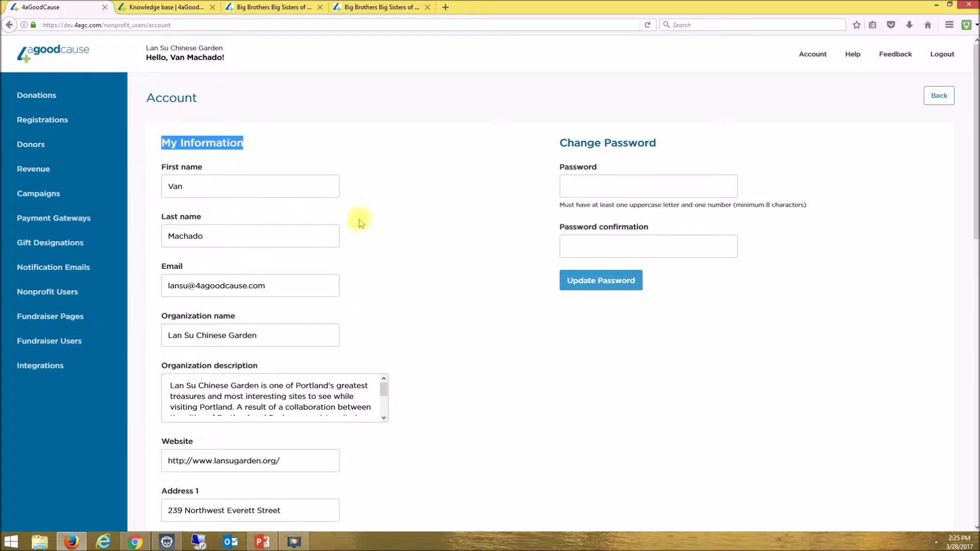
{"action": "key", "text": "Tab"}
{"action": "key", "text": "Tab"}
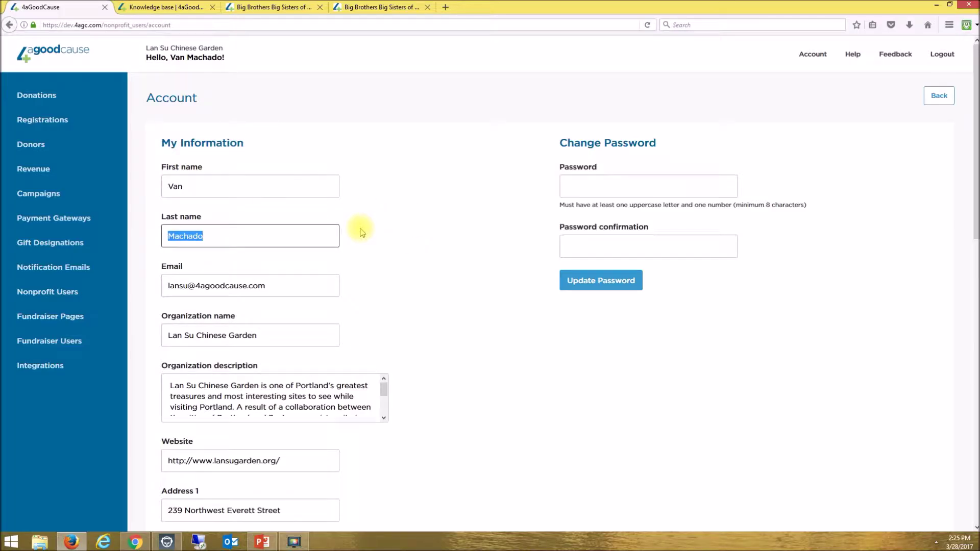
{"action": "scroll", "coordinate": [360, 232], "scroll_direction": "down", "scroll_amount": 4}
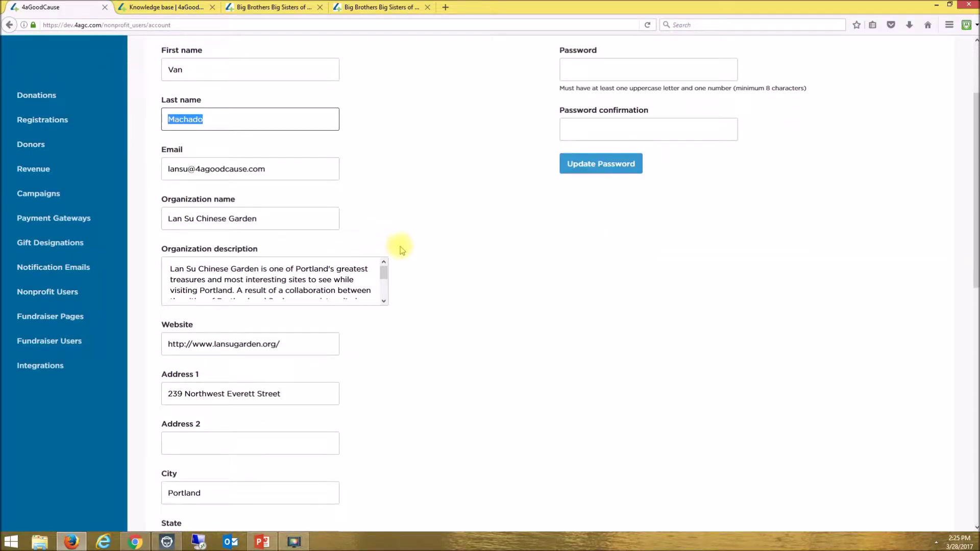
{"action": "scroll", "coordinate": [401, 249], "scroll_direction": "down", "scroll_amount": 2}
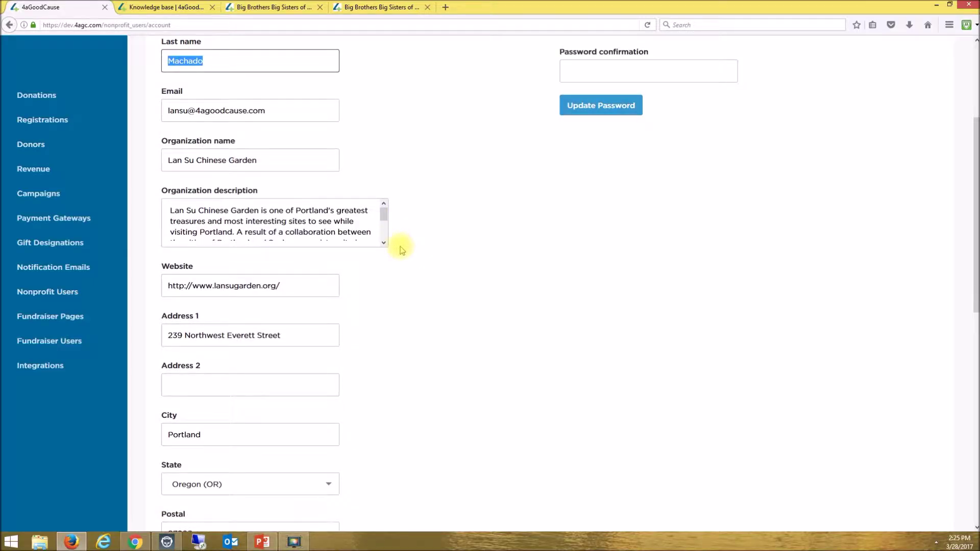
{"action": "scroll", "coordinate": [401, 249], "scroll_direction": "down", "scroll_amount": 4}
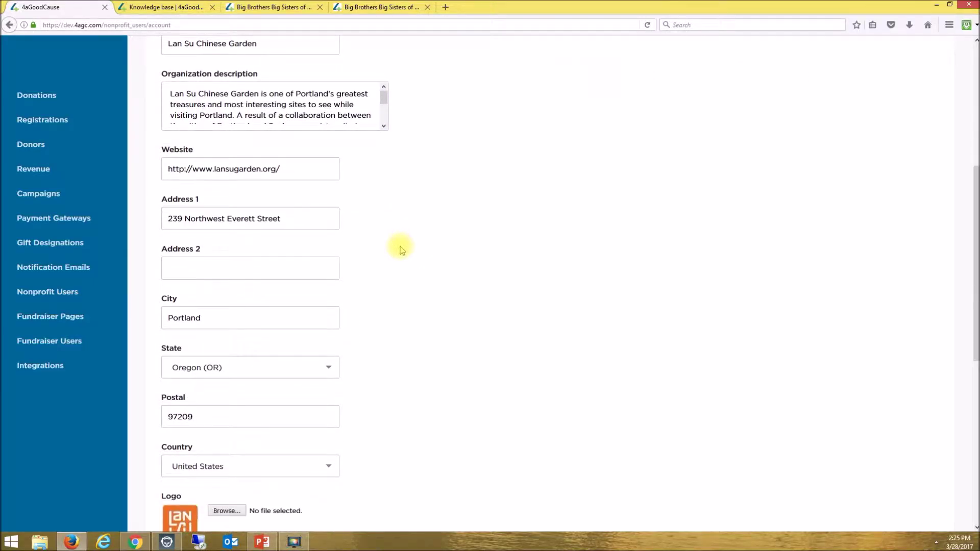
{"action": "scroll", "coordinate": [401, 249], "scroll_direction": "down", "scroll_amount": 5}
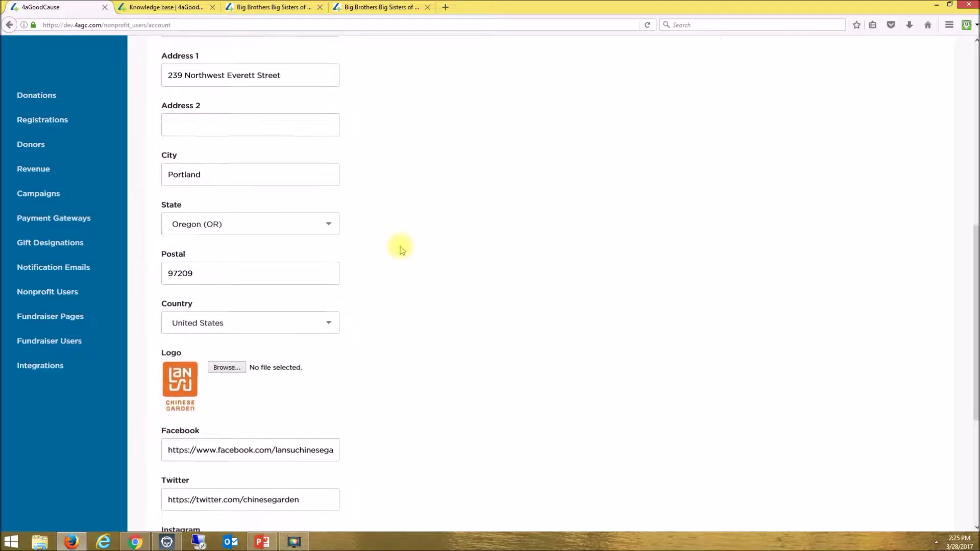
{"action": "scroll", "coordinate": [401, 249], "scroll_direction": "down", "scroll_amount": 7}
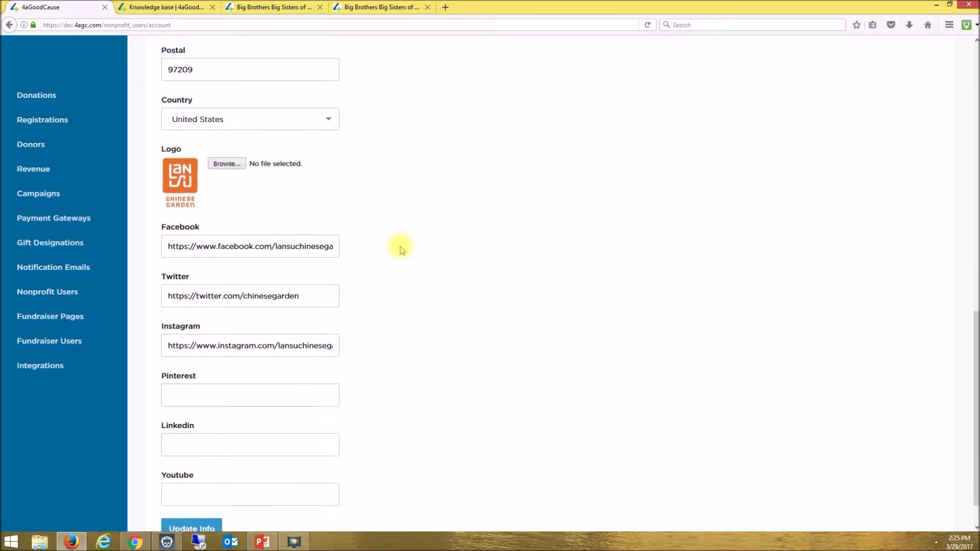
{"action": "scroll", "coordinate": [401, 249], "scroll_direction": "down", "scroll_amount": 1}
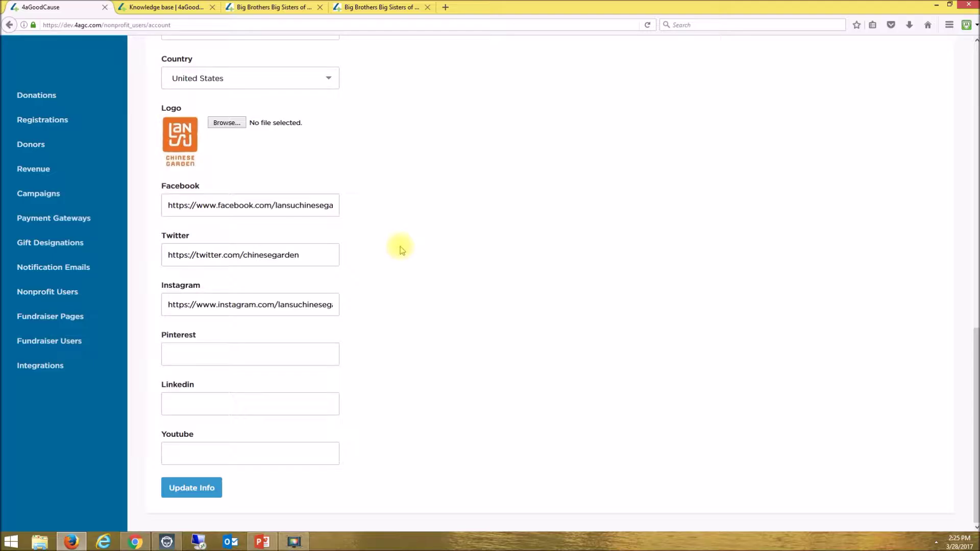
{"action": "scroll", "coordinate": [446, 246], "scroll_direction": "up", "scroll_amount": 12}
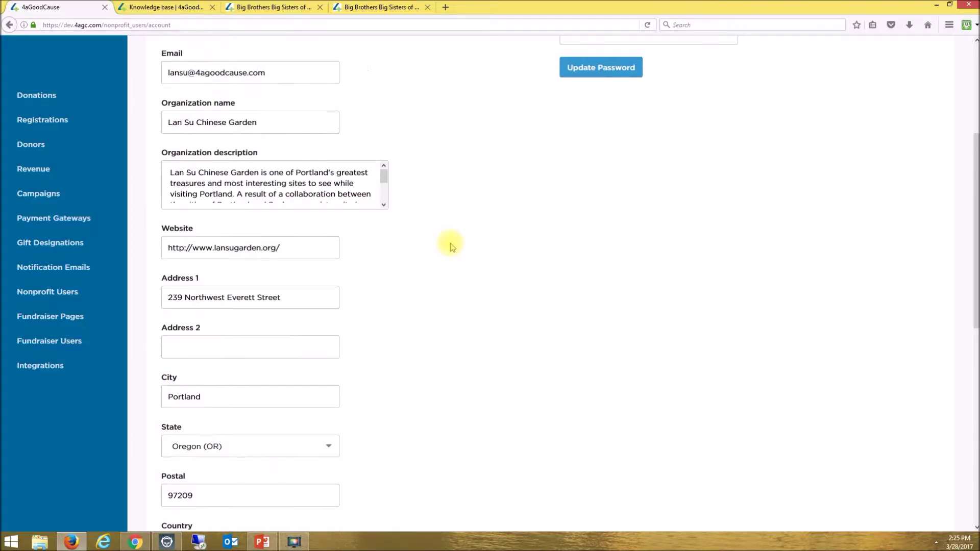
{"action": "scroll", "coordinate": [449, 247], "scroll_direction": "up", "scroll_amount": 5}
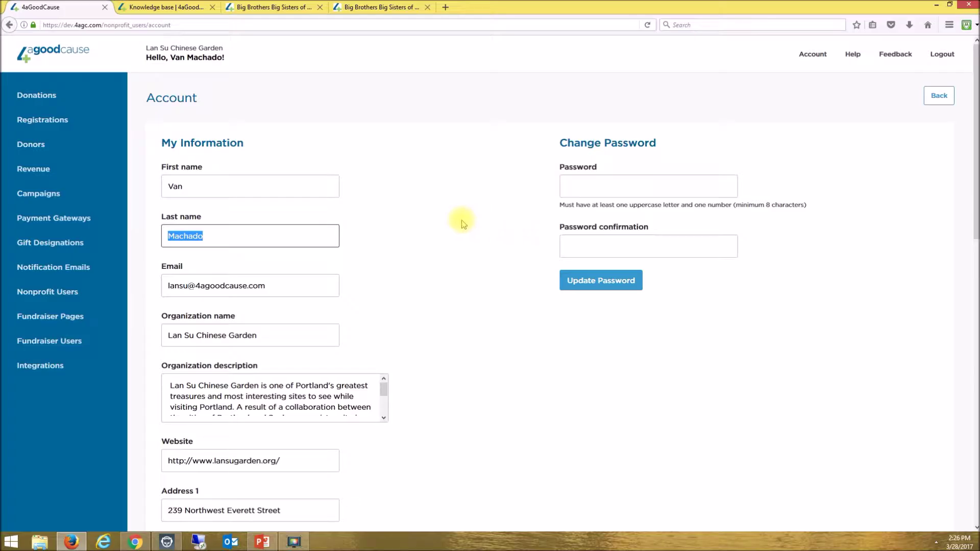
{"action": "left_click", "coordinate": [86, 99]}
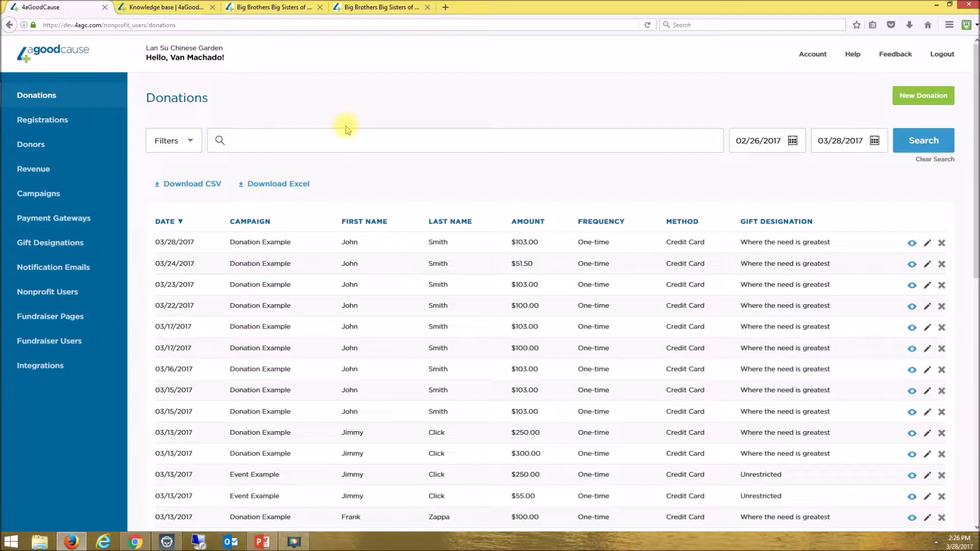
{"action": "left_click", "coordinate": [262, 542]}
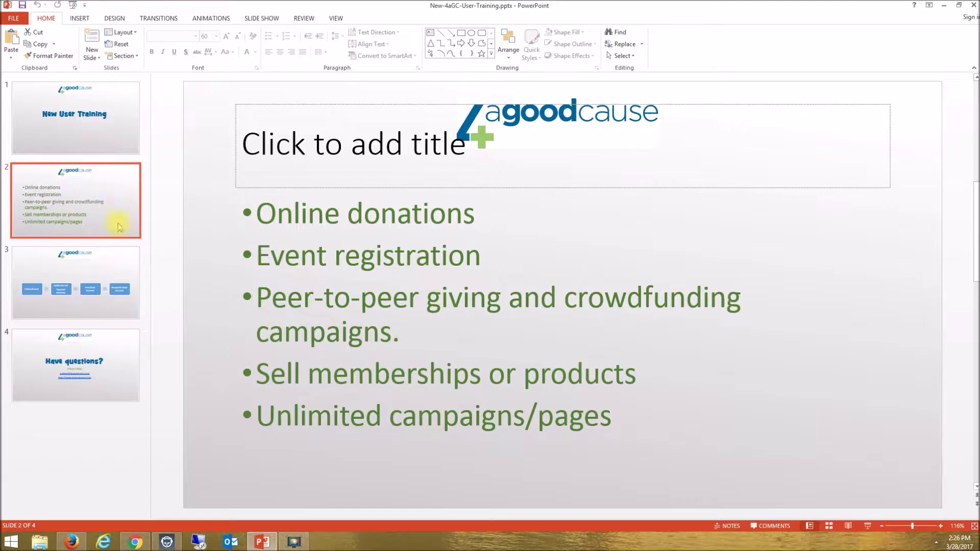
- Show slide 3, the Authorize.net and Merchant Account payment flow to the Nonprofit Bank Account
{"action": "left_click", "coordinate": [125, 263]}
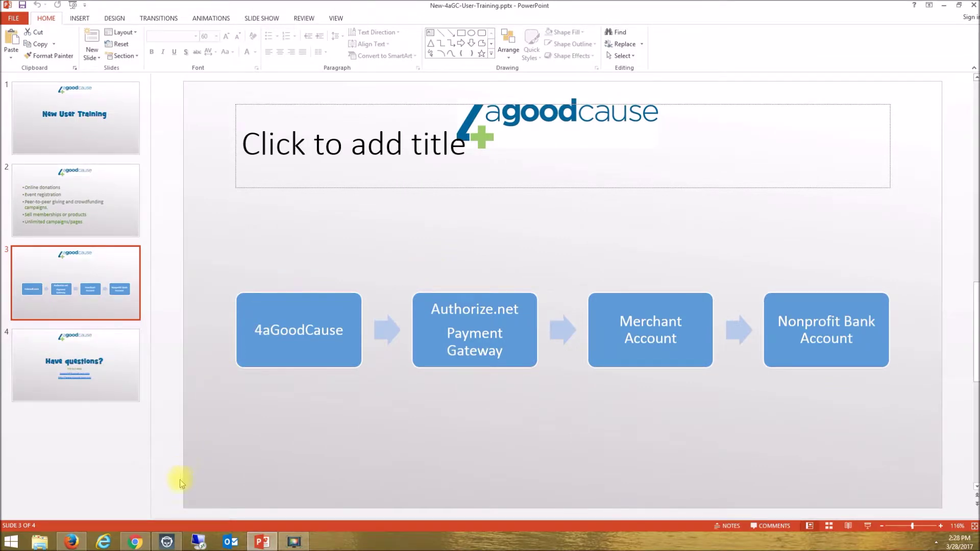
- Return to the signed-in 4aGoodCause site and open the Payment Gateways page
{"action": "left_click", "coordinate": [135, 542]}
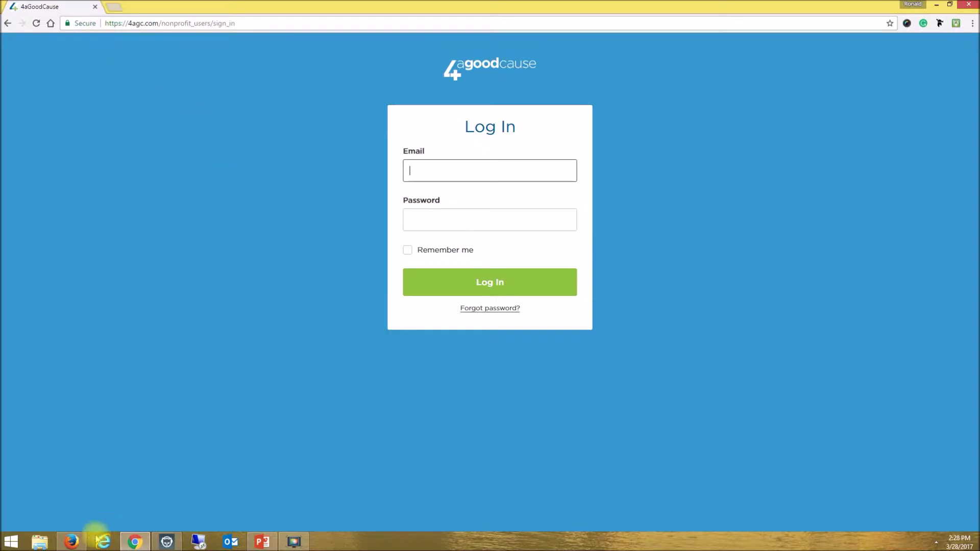
{"action": "left_click", "coordinate": [71, 541]}
{"action": "left_click", "coordinate": [62, 218]}
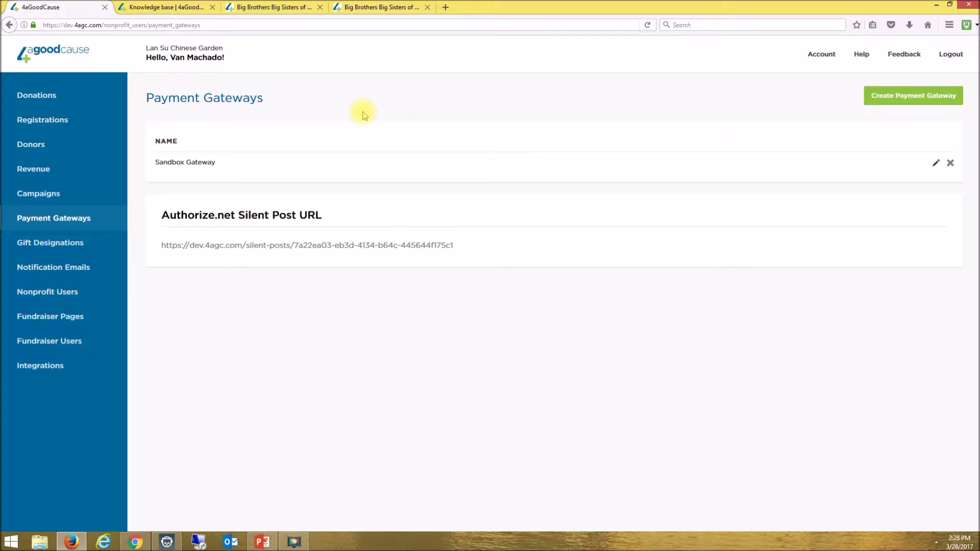
- Preview the Create Payment Gateway form, then highlight the Authorize.net Silent Post URL and view the knowledge base
{"action": "left_click", "coordinate": [909, 99]}
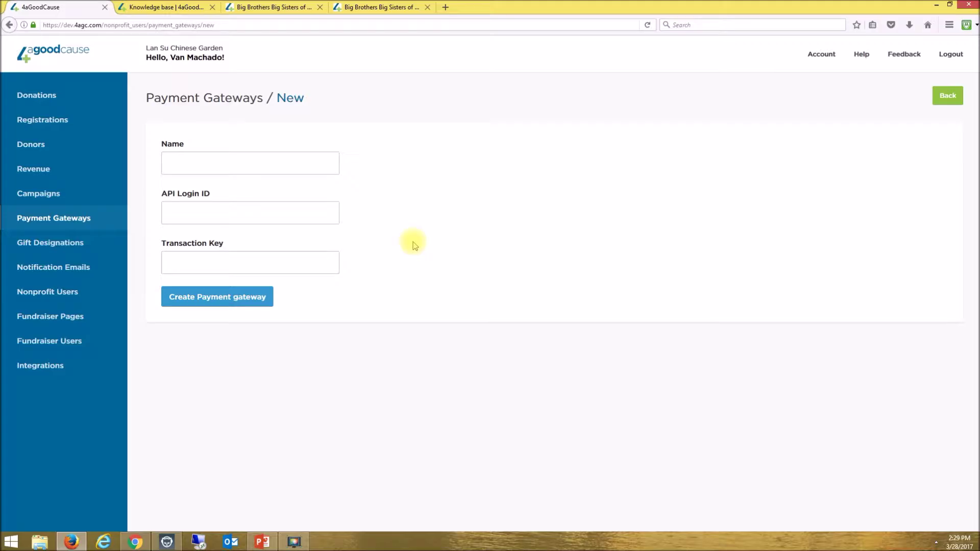
{"action": "left_click", "coordinate": [945, 95]}
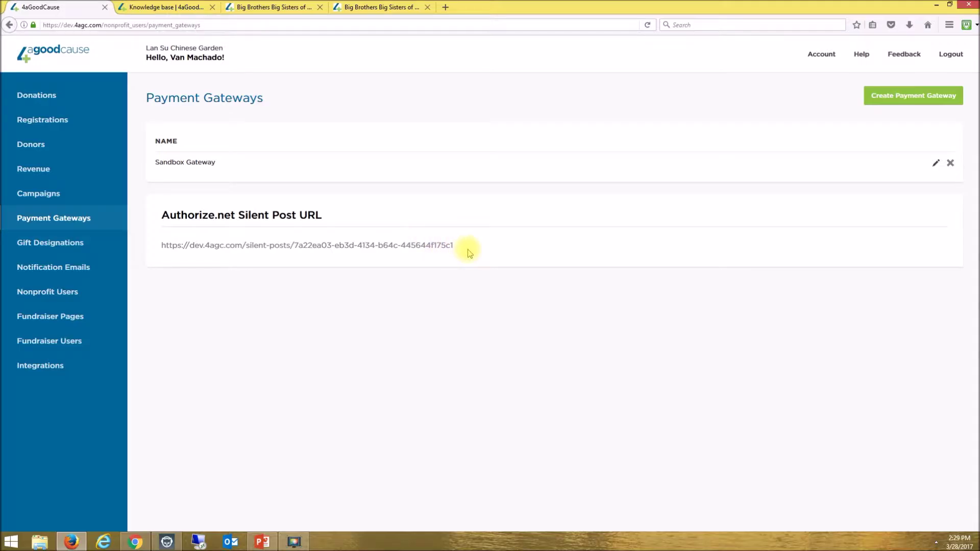
{"action": "left_click_drag", "start_coordinate": [461, 246], "coordinate": [161, 251]}
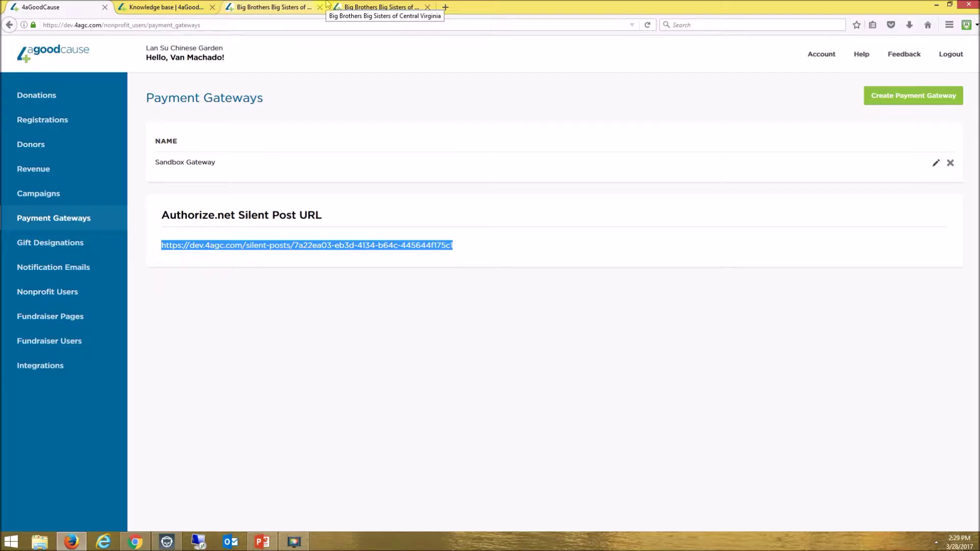
{"action": "left_click", "coordinate": [171, 7]}
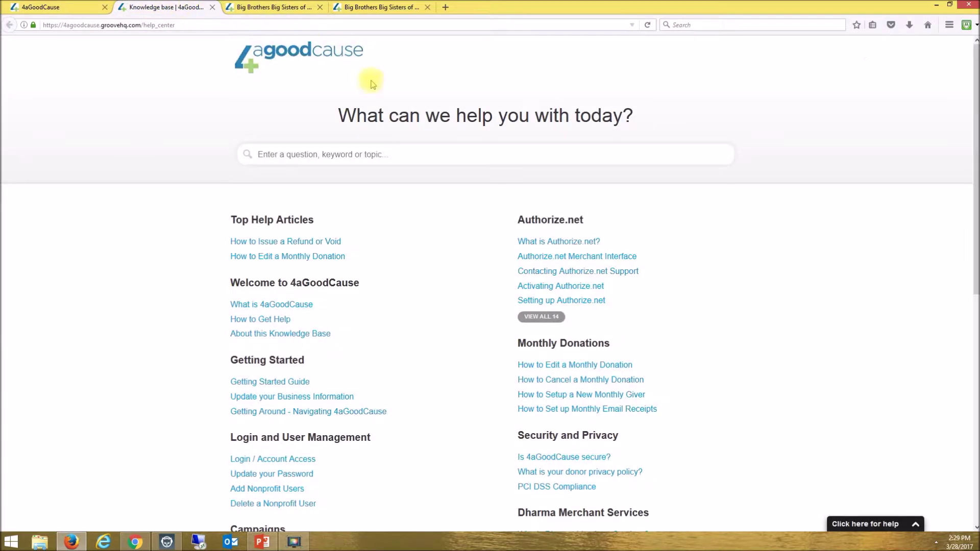
- Open the knowledge base's Authorize.net category listing all 14 articles
{"action": "left_click", "coordinate": [538, 218]}
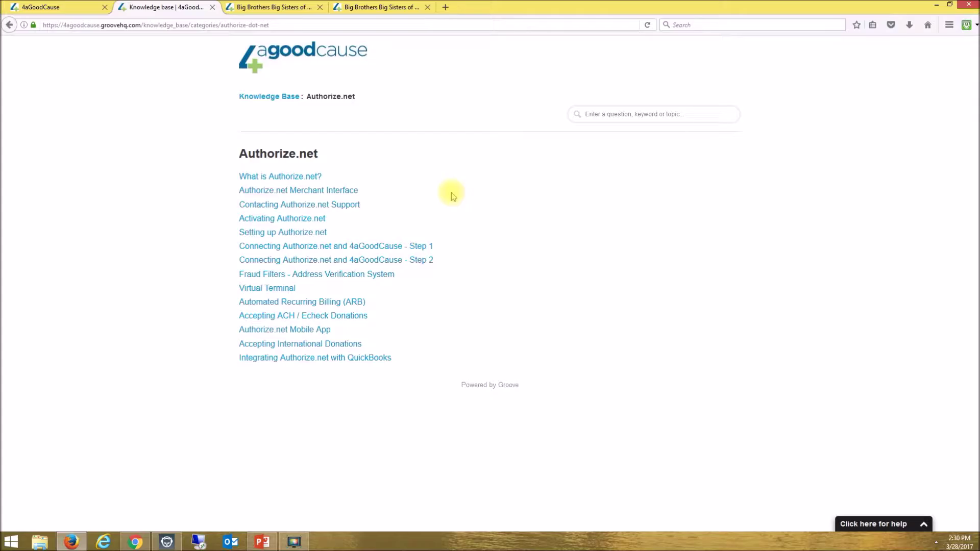
- Back on the dashboard tab, view Donations, then list the four active Campaigns
{"action": "left_click", "coordinate": [61, 5]}
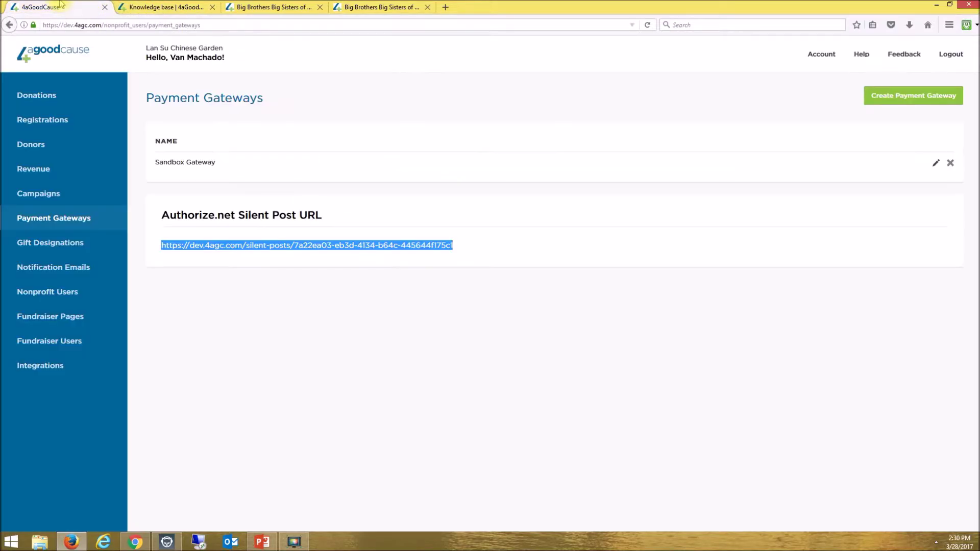
{"action": "left_click", "coordinate": [51, 99]}
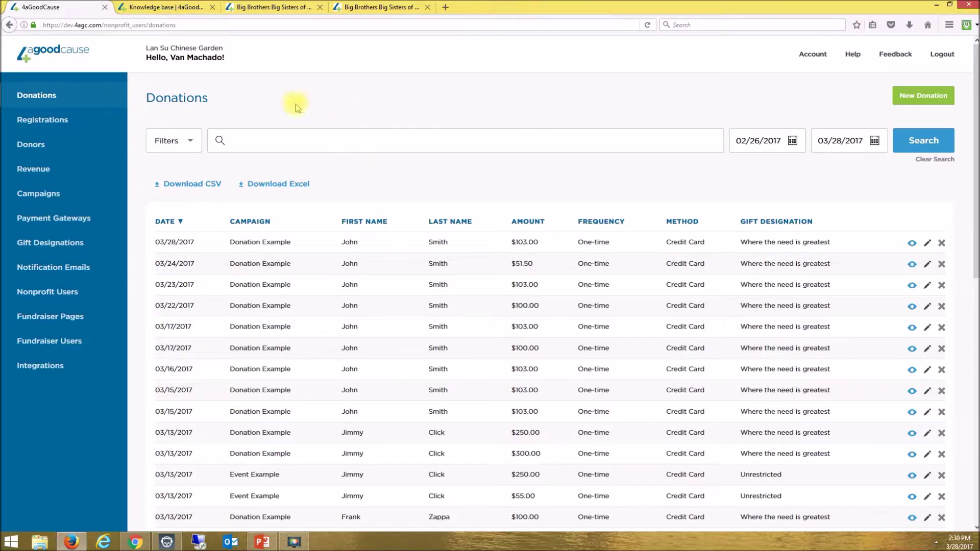
{"action": "left_click", "coordinate": [45, 200]}
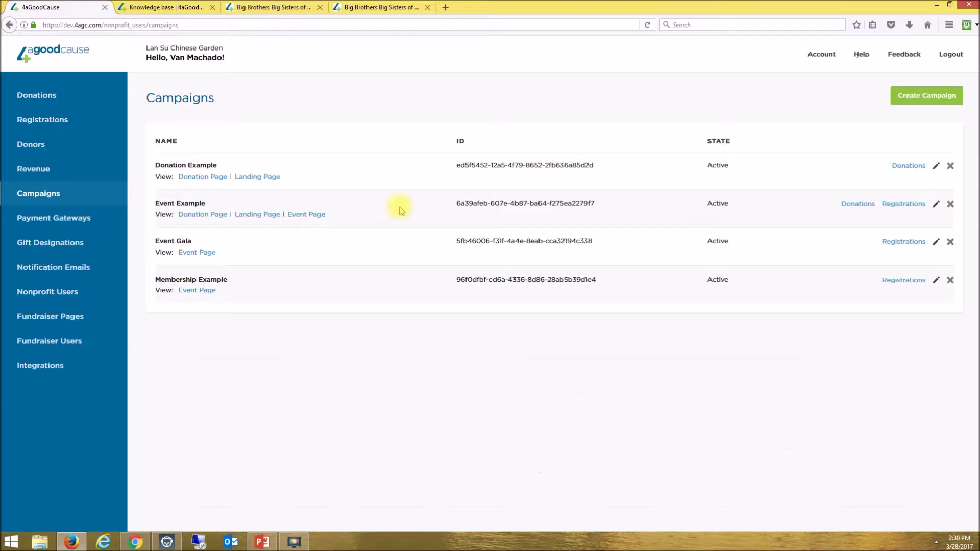
- Begin a new campaign to reach the Donation Page, Peer-to-Peer / Crowdfunding, or Event choice
{"action": "left_click", "coordinate": [940, 101]}
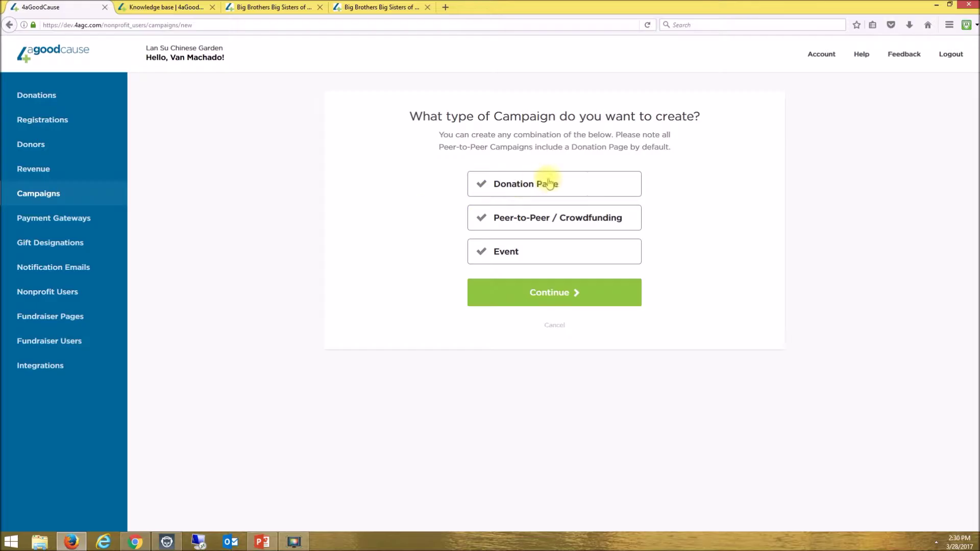
- Try the Donation Page, Peer-to-Peer / Crowdfunding and Event types, cancel, then edit Event Example
{"action": "left_click", "coordinate": [602, 184]}
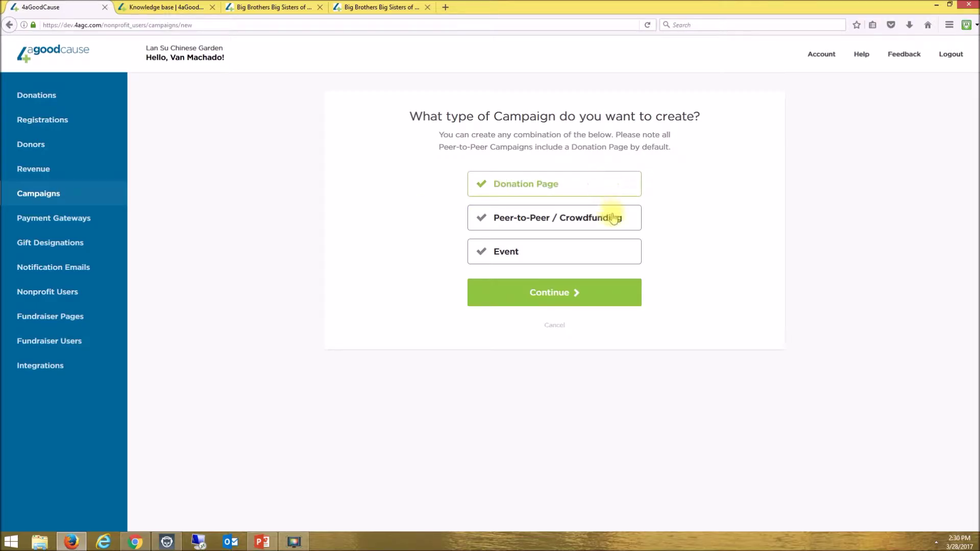
{"action": "left_click", "coordinate": [628, 222]}
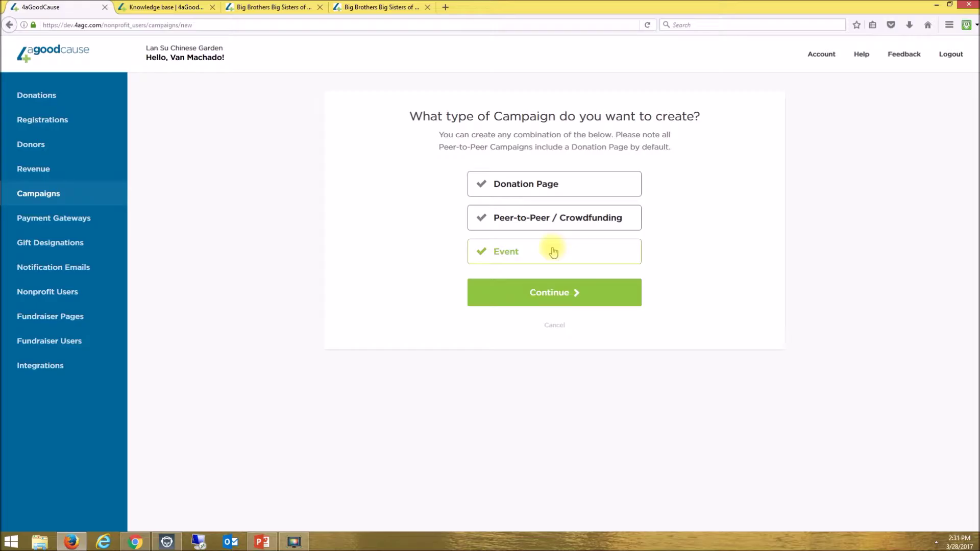
{"action": "left_click", "coordinate": [553, 251]}
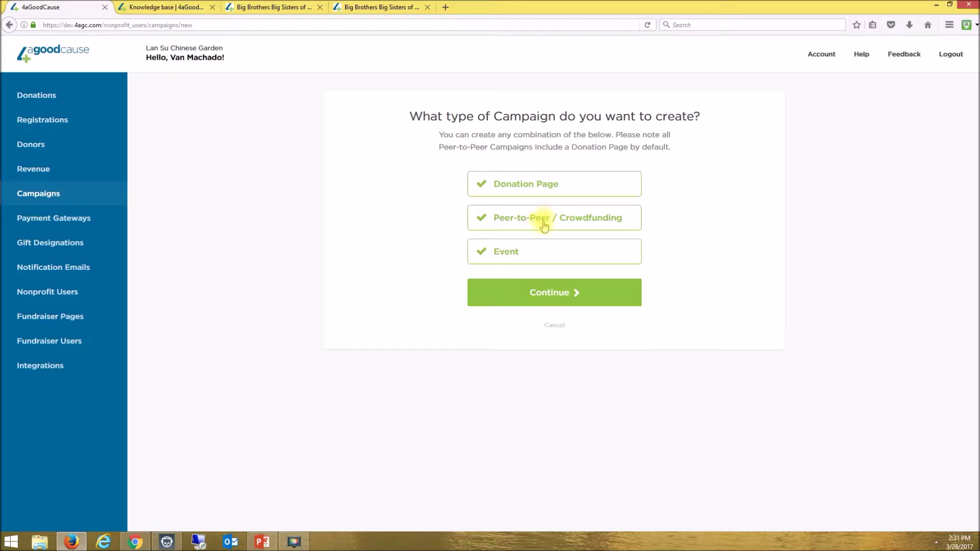
{"action": "left_click", "coordinate": [554, 326]}
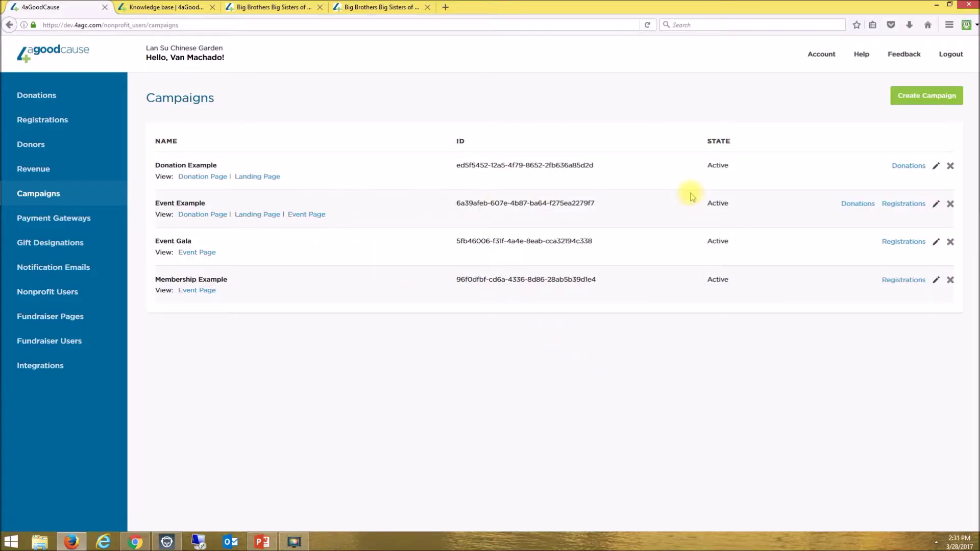
{"action": "left_click", "coordinate": [935, 206]}
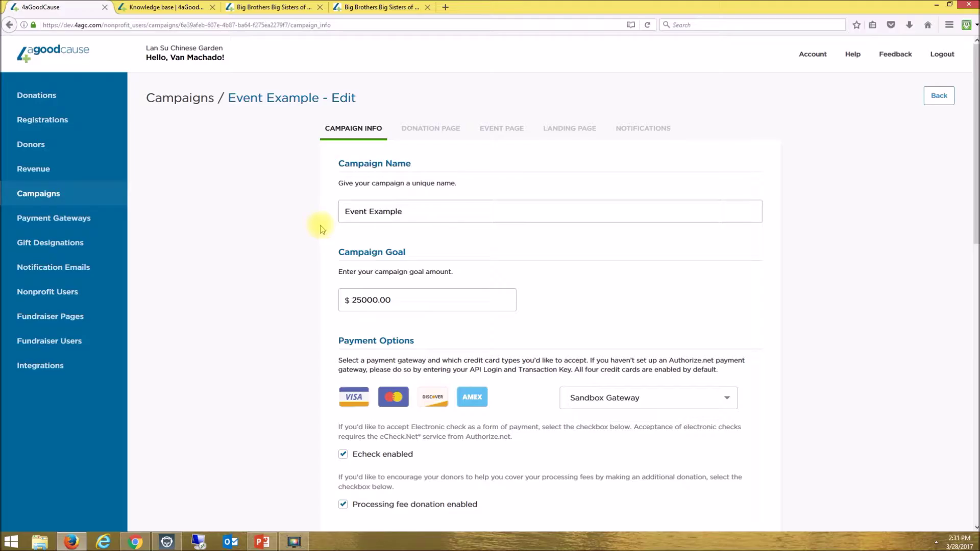
- Review Event Example's campaign info: background 598FA5, button color E36F26, Active state
{"action": "scroll", "coordinate": [314, 225], "scroll_direction": "down", "scroll_amount": 5}
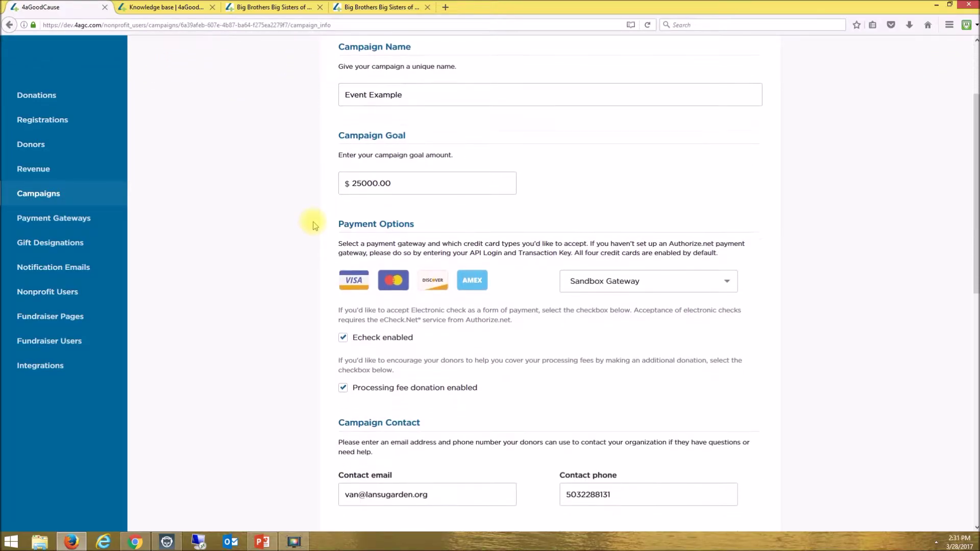
{"action": "scroll", "coordinate": [314, 225], "scroll_direction": "down", "scroll_amount": 5}
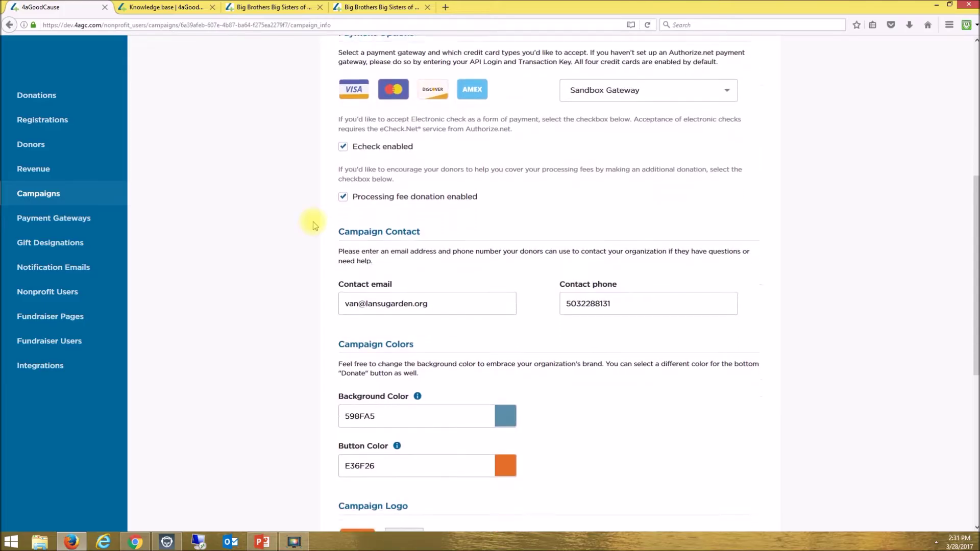
{"action": "scroll", "coordinate": [313, 225], "scroll_direction": "down", "scroll_amount": 5}
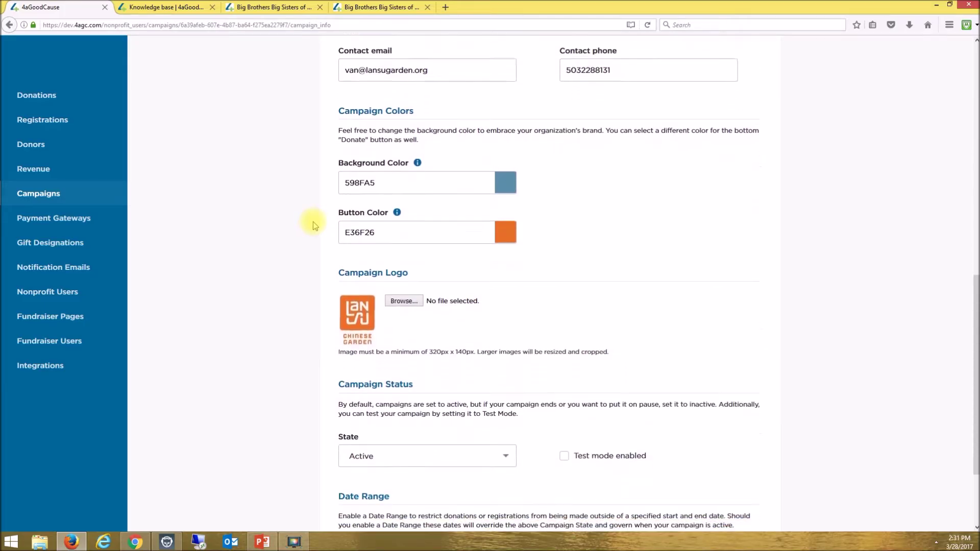
{"action": "scroll", "coordinate": [313, 225], "scroll_direction": "up", "scroll_amount": 15}
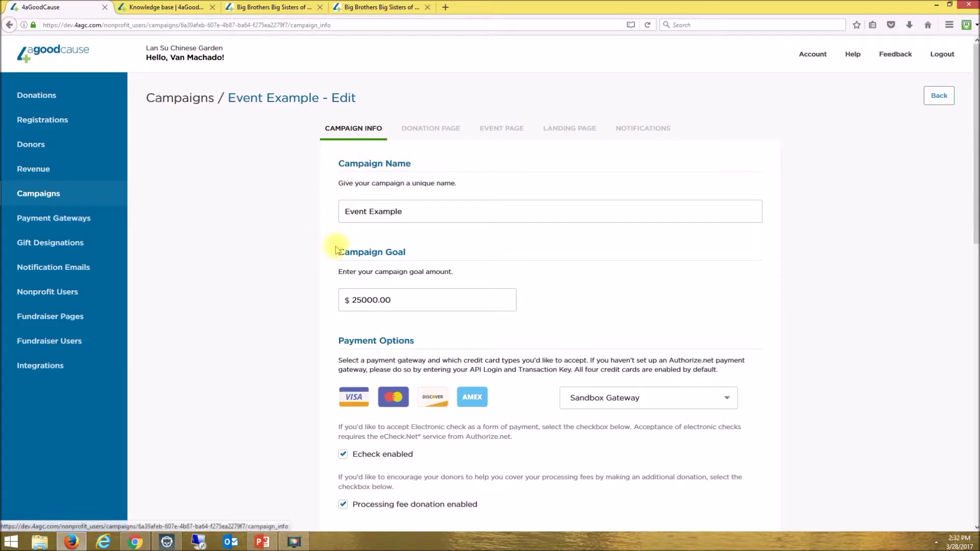
{"action": "scroll", "coordinate": [329, 281], "scroll_direction": "down", "scroll_amount": 8}
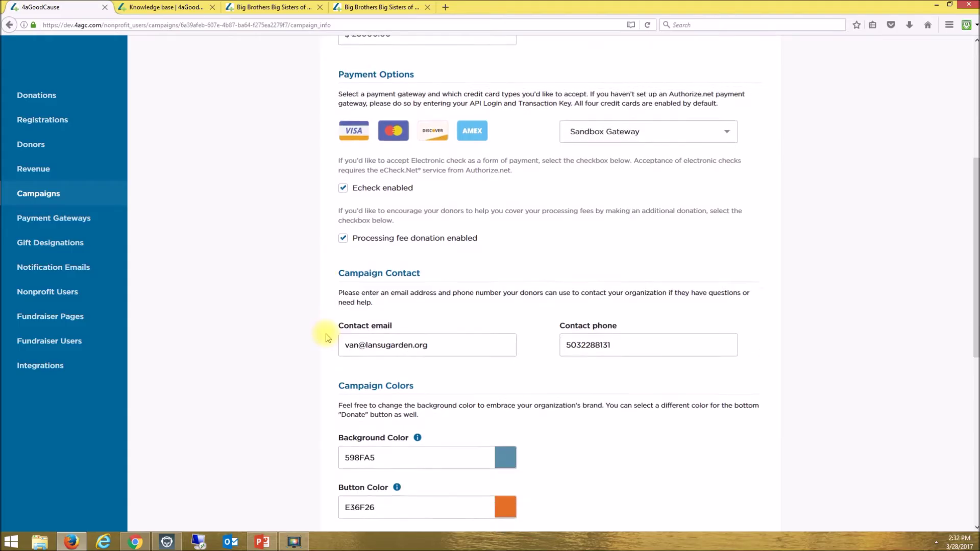
{"action": "scroll", "coordinate": [327, 337], "scroll_direction": "down", "scroll_amount": 4}
{"action": "scroll", "coordinate": [437, 350], "scroll_direction": "up", "scroll_amount": 12}
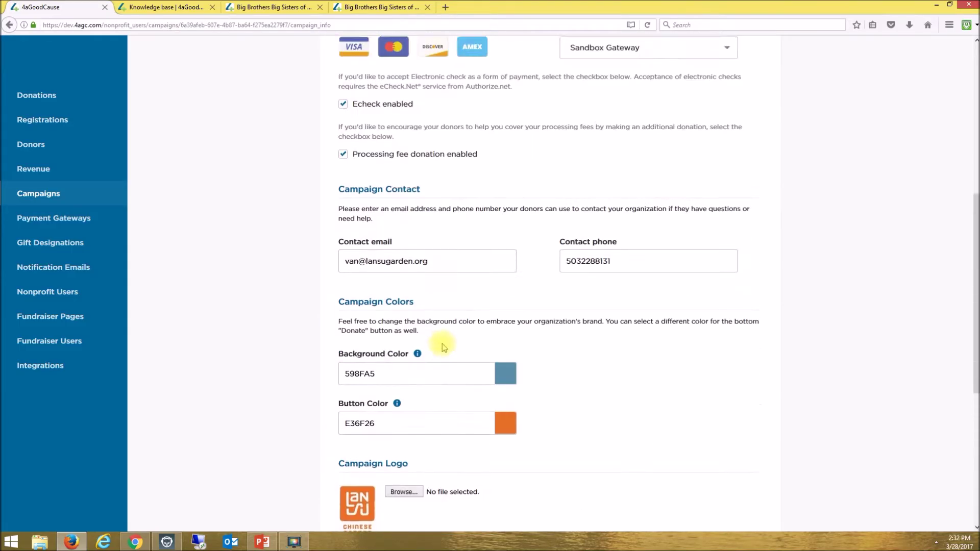
- Scroll through the Event Example campaign's Donation Page settings
{"action": "left_click", "coordinate": [436, 127]}
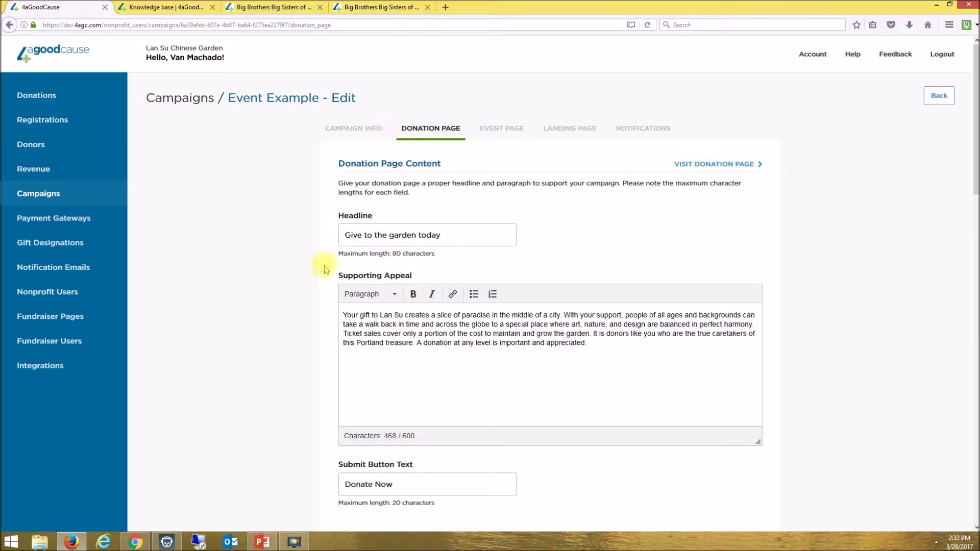
{"action": "scroll", "coordinate": [319, 319], "scroll_direction": "down", "scroll_amount": 8}
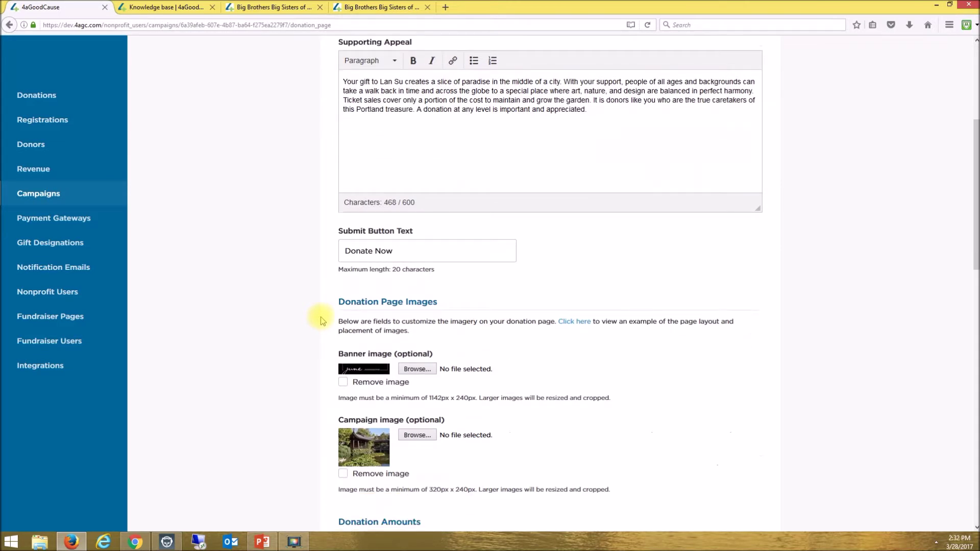
{"action": "scroll", "coordinate": [320, 320], "scroll_direction": "down", "scroll_amount": 7}
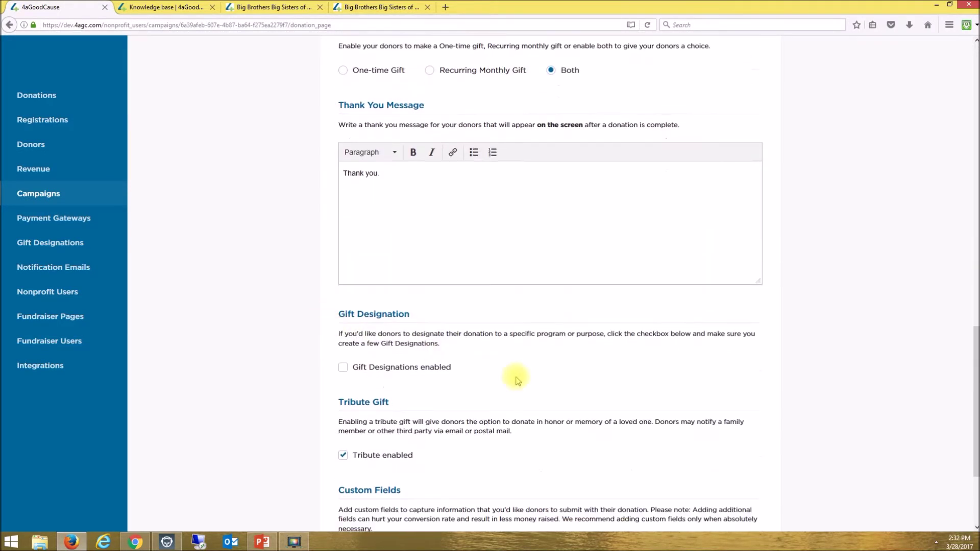
{"action": "scroll", "coordinate": [536, 393], "scroll_direction": "down", "scroll_amount": 3}
{"action": "scroll", "coordinate": [486, 371], "scroll_direction": "up", "scroll_amount": 17}
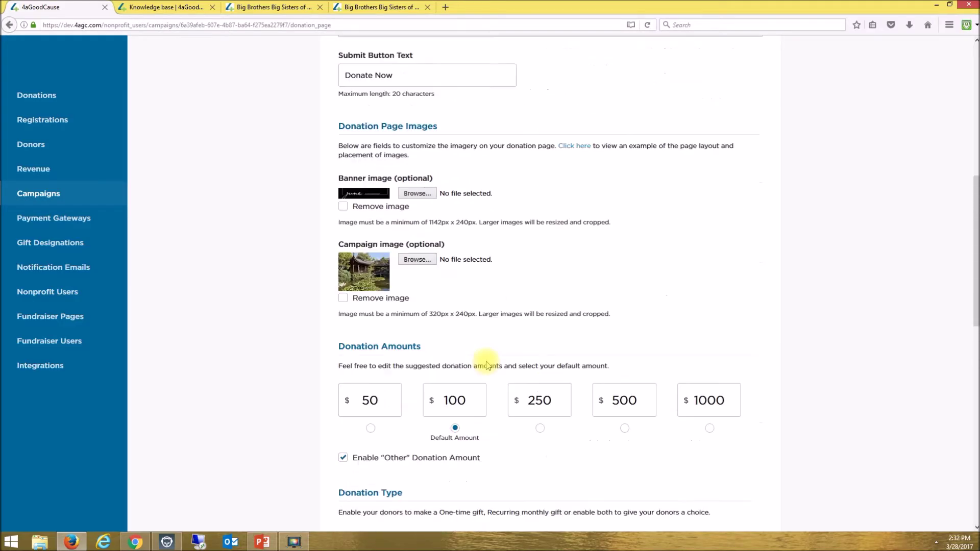
- Scroll through the Event Page settings, ending on the 'Attend our Gala' Landing Page content
{"action": "left_click", "coordinate": [505, 129]}
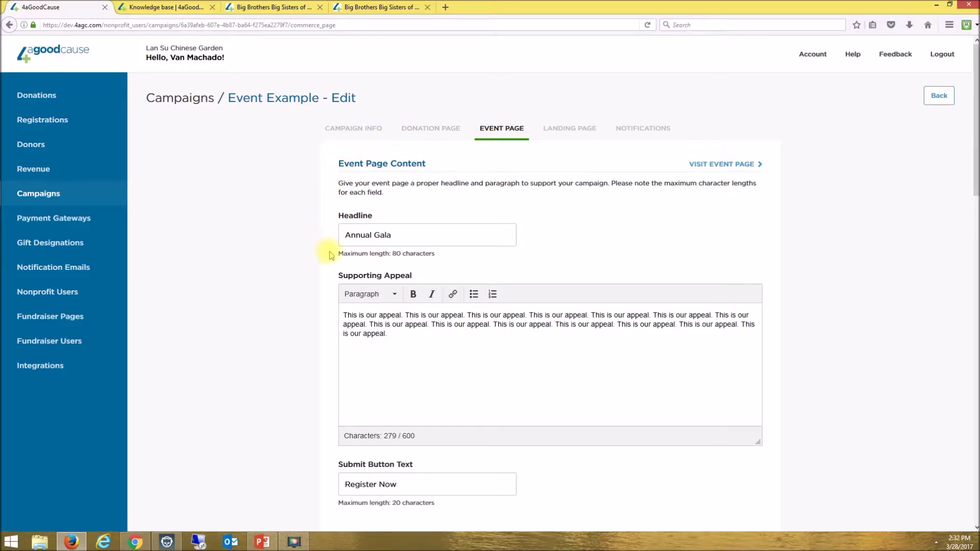
{"action": "scroll", "coordinate": [331, 256], "scroll_direction": "down", "scroll_amount": 8}
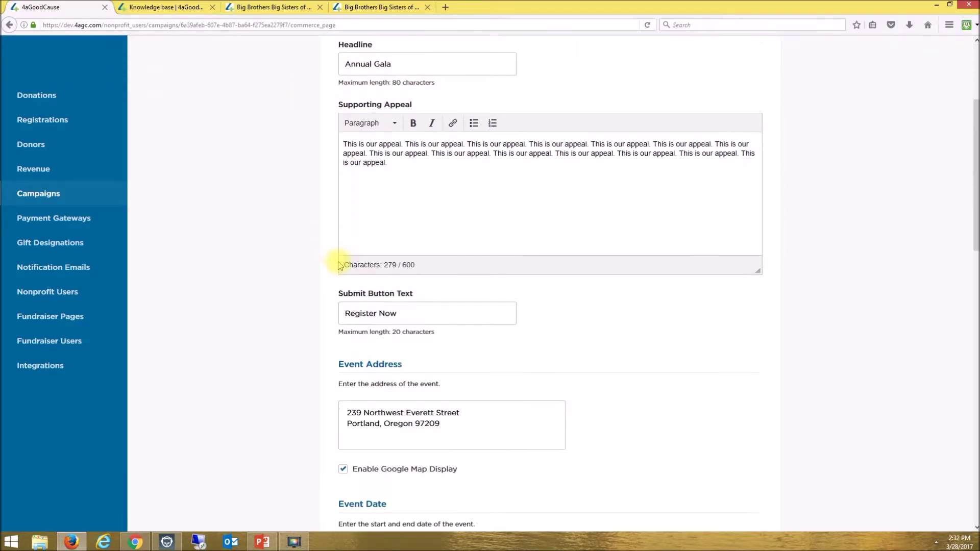
{"action": "scroll", "coordinate": [331, 299], "scroll_direction": "down", "scroll_amount": 9}
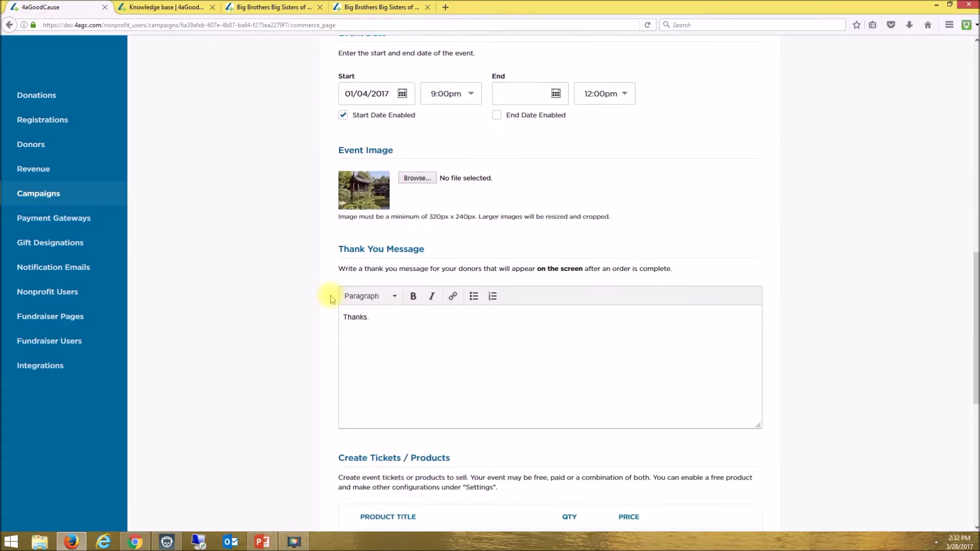
{"action": "scroll", "coordinate": [331, 300], "scroll_direction": "down", "scroll_amount": 3}
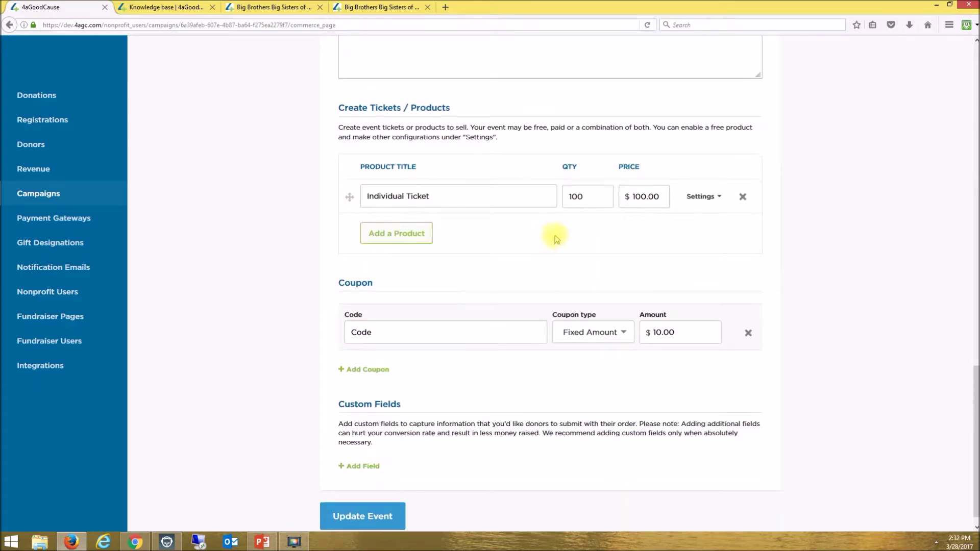
{"action": "scroll", "coordinate": [526, 292], "scroll_direction": "up", "scroll_amount": 20}
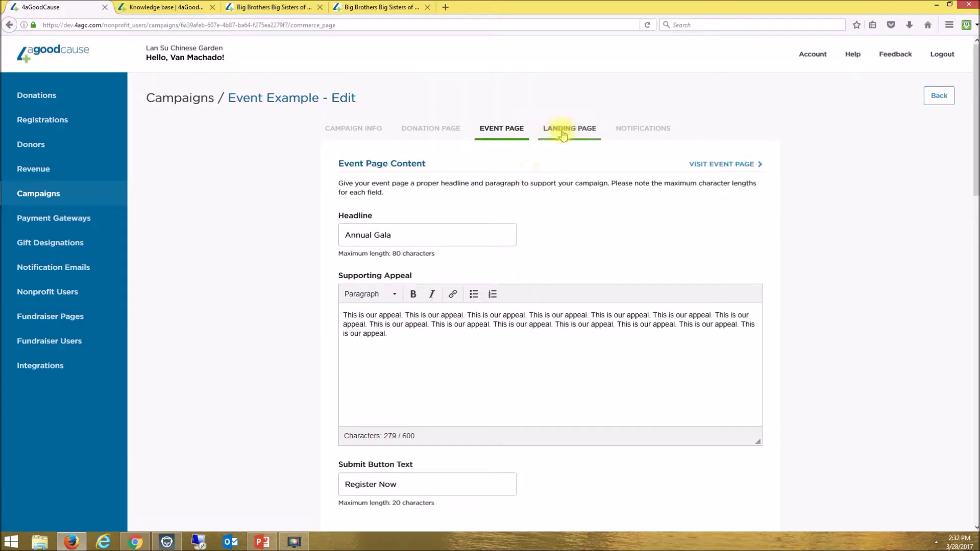
{"action": "left_click", "coordinate": [570, 130]}
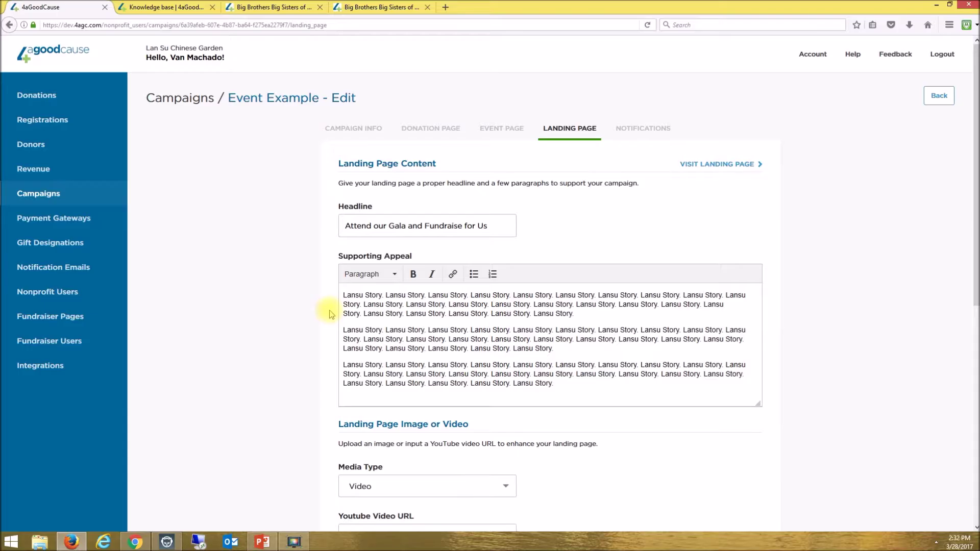
- Review the Notifications settings: donor sender address, thank-you messages and staff notification emails
{"action": "scroll", "coordinate": [328, 313], "scroll_direction": "down", "scroll_amount": 6}
{"action": "scroll", "coordinate": [329, 314], "scroll_direction": "down", "scroll_amount": 2}
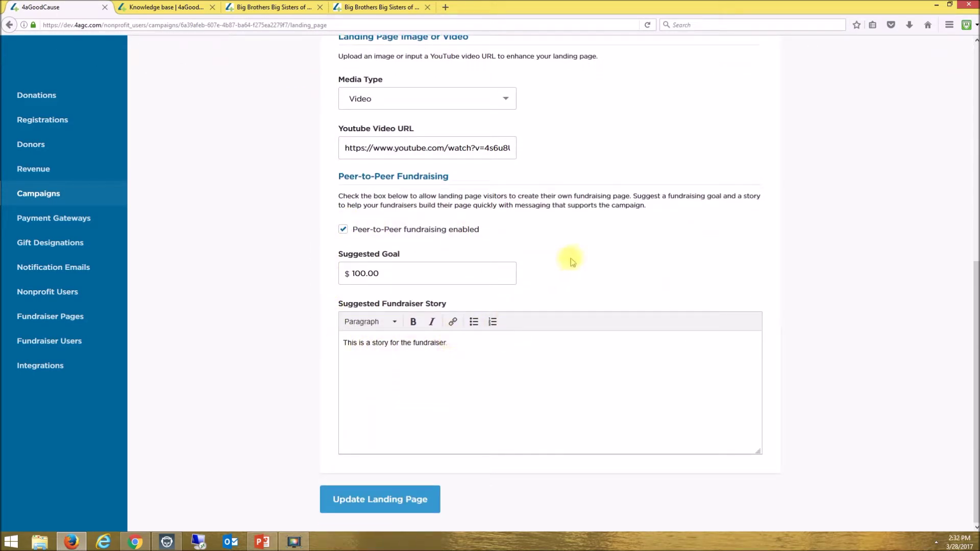
{"action": "scroll", "coordinate": [571, 260], "scroll_direction": "up", "scroll_amount": 8}
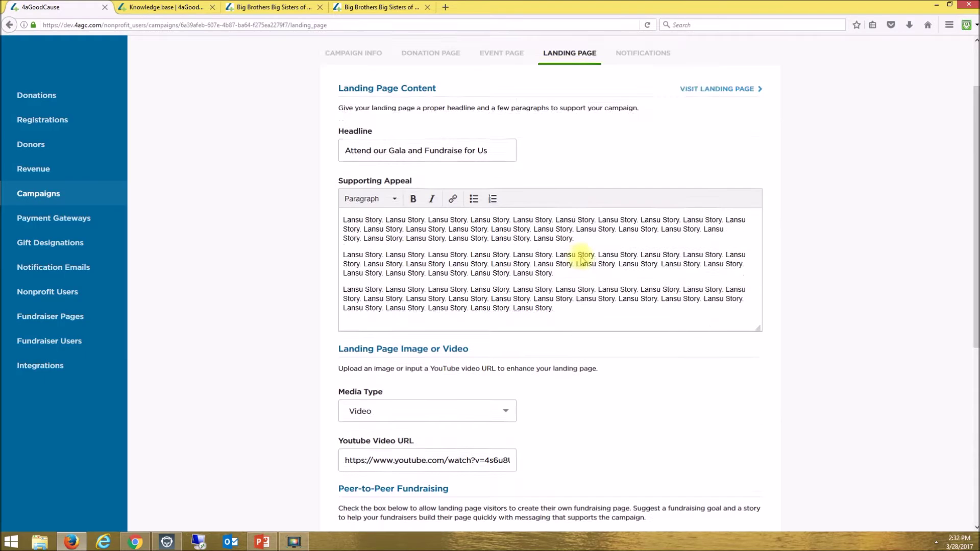
{"action": "left_click", "coordinate": [631, 134]}
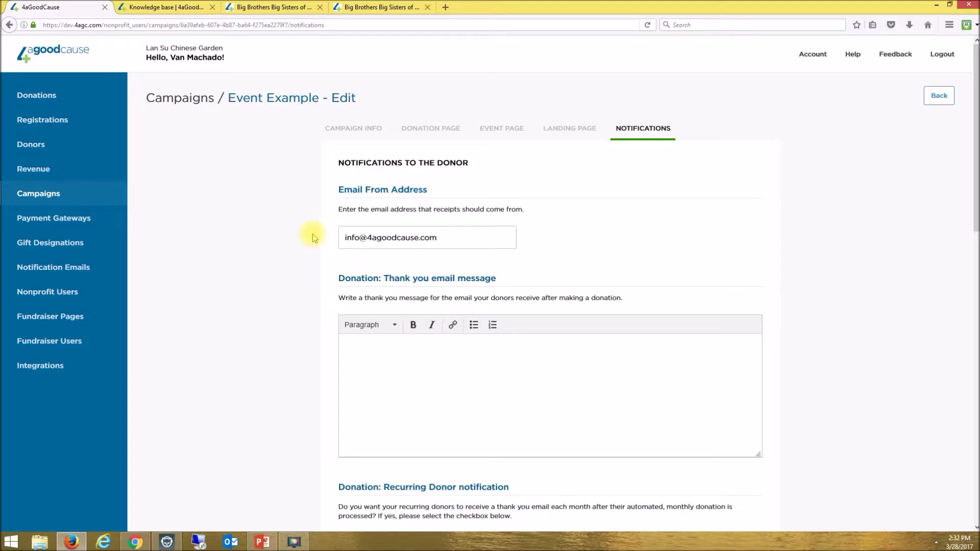
{"action": "scroll", "coordinate": [350, 275], "scroll_direction": "down", "scroll_amount": 12}
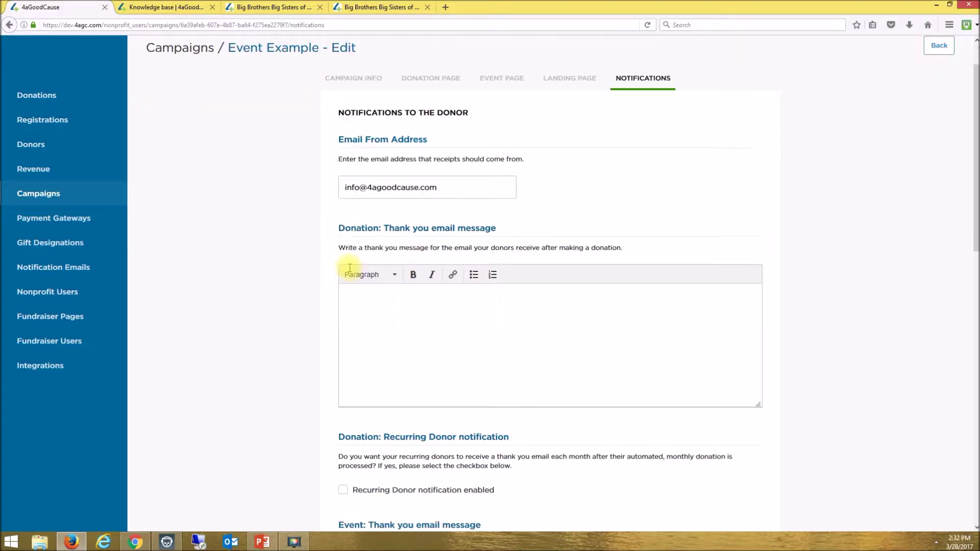
{"action": "scroll", "coordinate": [350, 272], "scroll_direction": "down", "scroll_amount": 3}
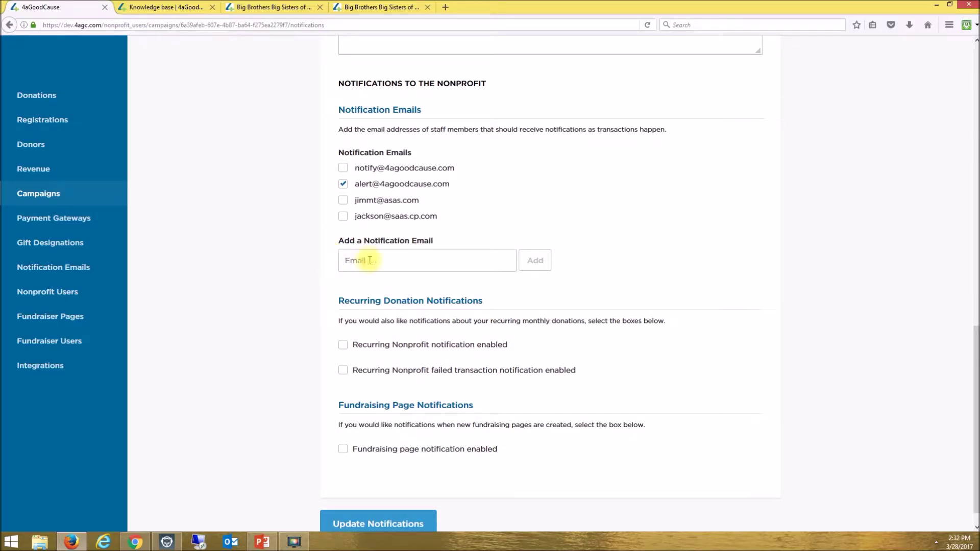
{"action": "scroll", "coordinate": [711, 212], "scroll_direction": "up", "scroll_amount": 10}
{"action": "scroll", "coordinate": [789, 184], "scroll_direction": "up", "scroll_amount": 4}
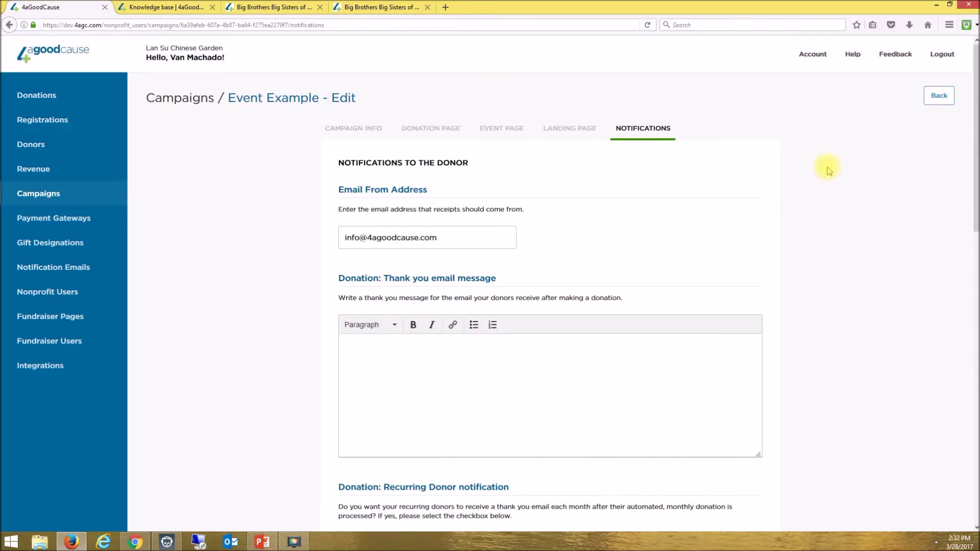
- Use Back to return from the Event Example editor to the four Active campaigns
{"action": "left_click", "coordinate": [936, 97]}
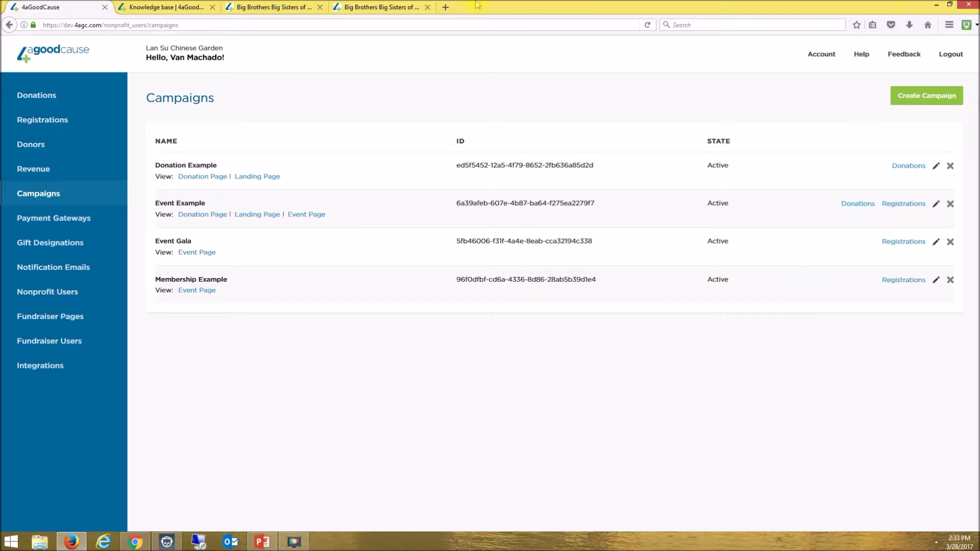
- Browse the Knowledge Base home down to its Campaigns articles, then return to the admin tab
{"action": "left_click", "coordinate": [169, 6]}
{"action": "left_click", "coordinate": [258, 97]}
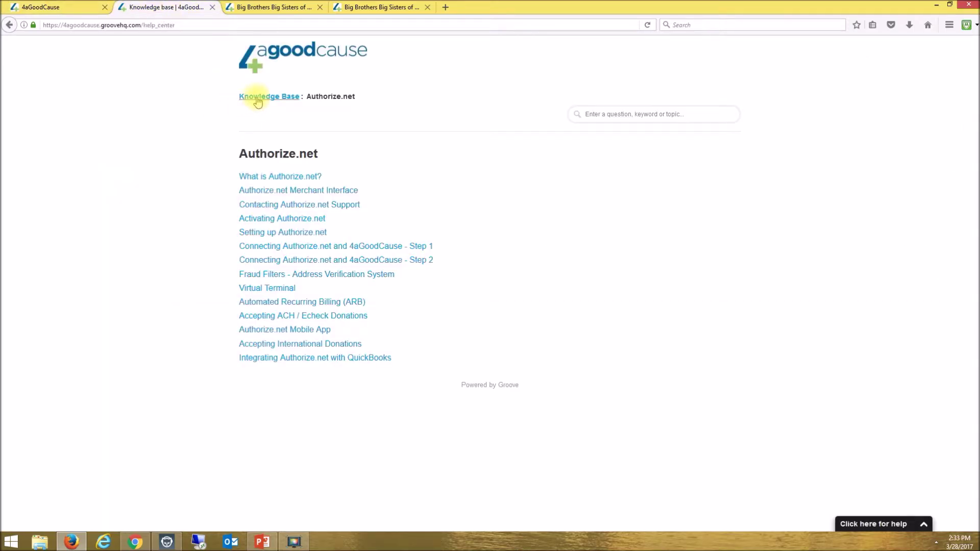
{"action": "scroll", "coordinate": [451, 359], "scroll_direction": "down", "scroll_amount": 2}
{"action": "scroll", "coordinate": [451, 360], "scroll_direction": "down", "scroll_amount": 5}
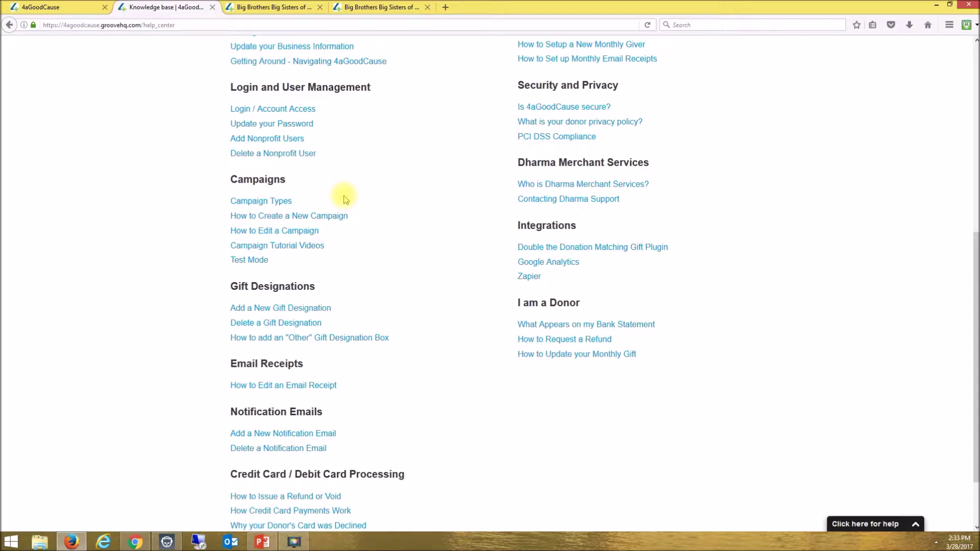
{"action": "left_click", "coordinate": [57, 7]}
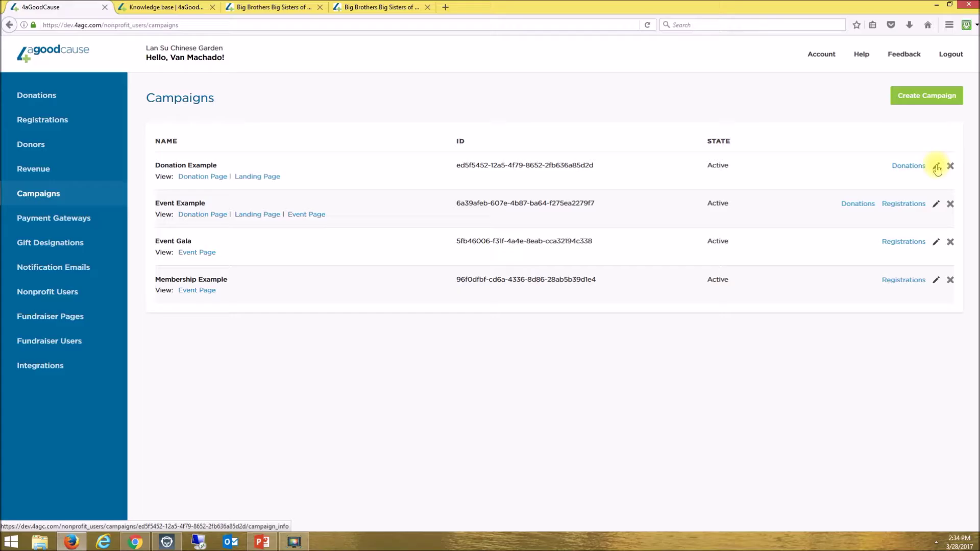
- Open the Donation Example's public 'Show your love for Lan Su' donation page
{"action": "left_click", "coordinate": [204, 178]}
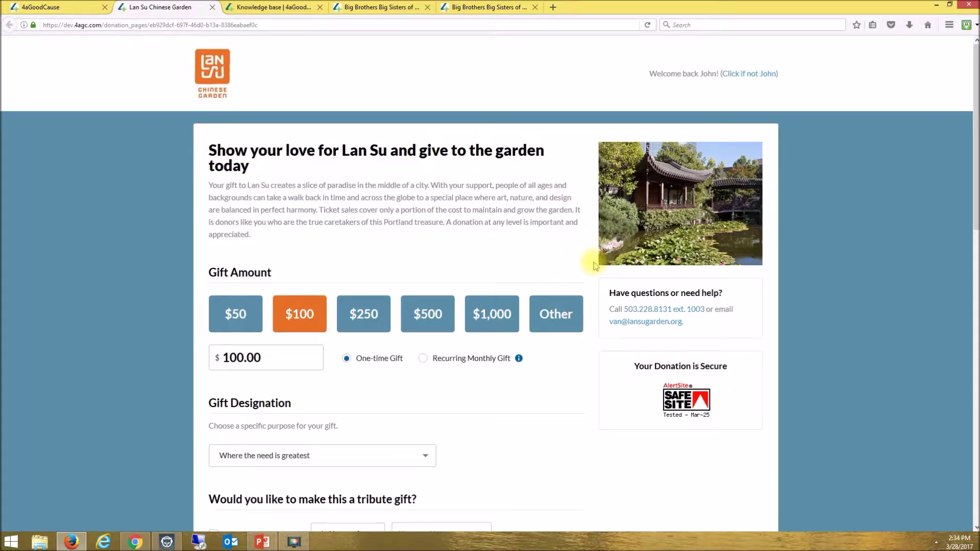
- Scroll through the Lan Su donation form with its $100.00 one-time gift and filled donor details
{"action": "scroll", "coordinate": [595, 265], "scroll_direction": "down", "scroll_amount": 10}
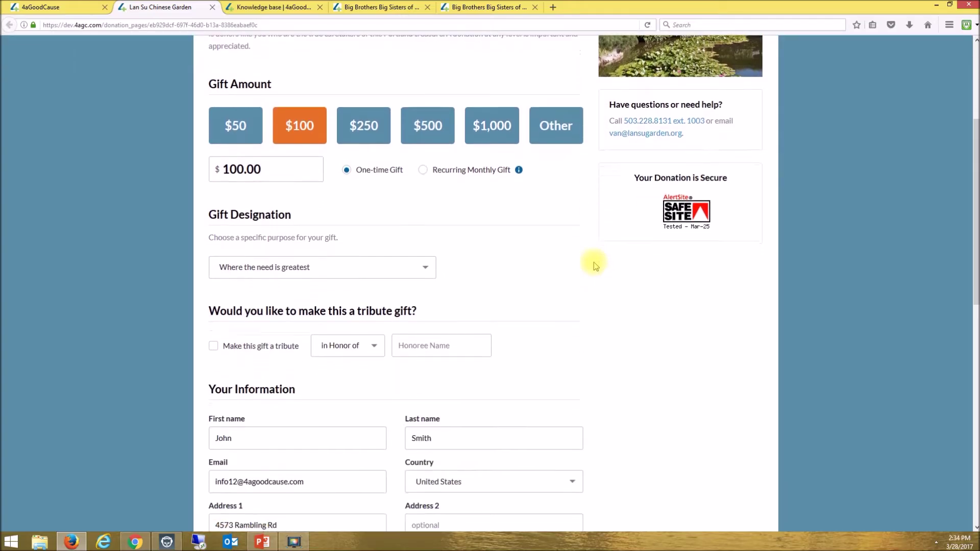
{"action": "scroll", "coordinate": [595, 265], "scroll_direction": "down", "scroll_amount": 3}
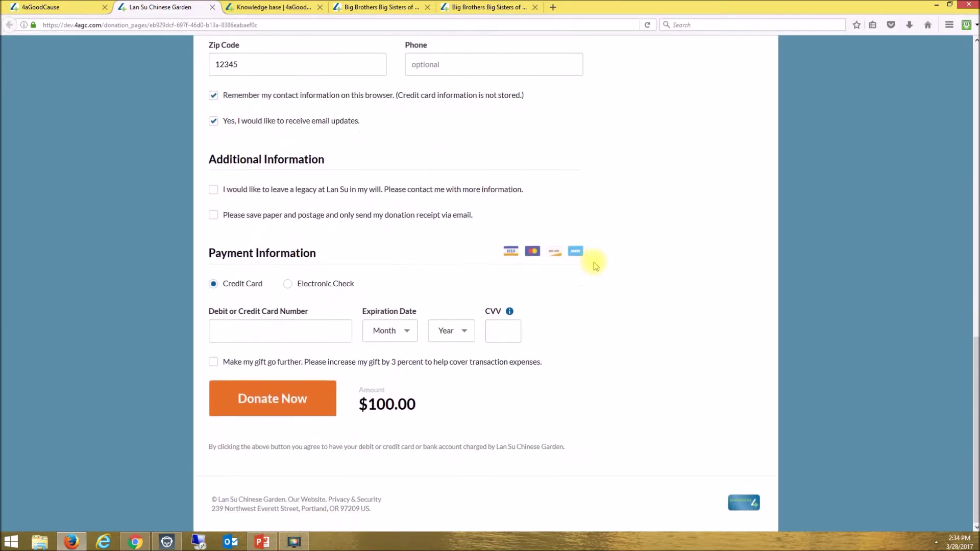
{"action": "scroll", "coordinate": [595, 266], "scroll_direction": "up", "scroll_amount": 13}
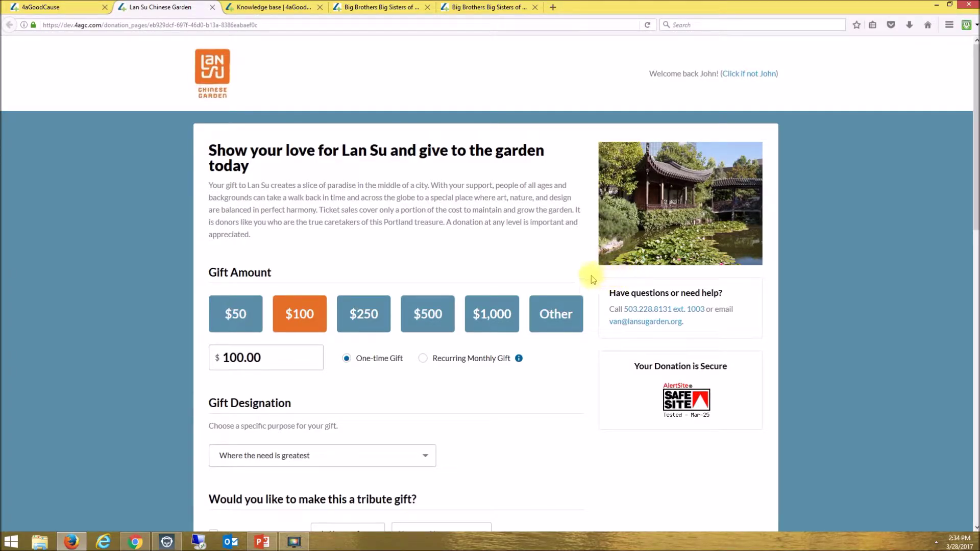
{"action": "scroll", "coordinate": [593, 278], "scroll_direction": "down", "scroll_amount": 1}
{"action": "scroll", "coordinate": [593, 278], "scroll_direction": "down", "scroll_amount": 10}
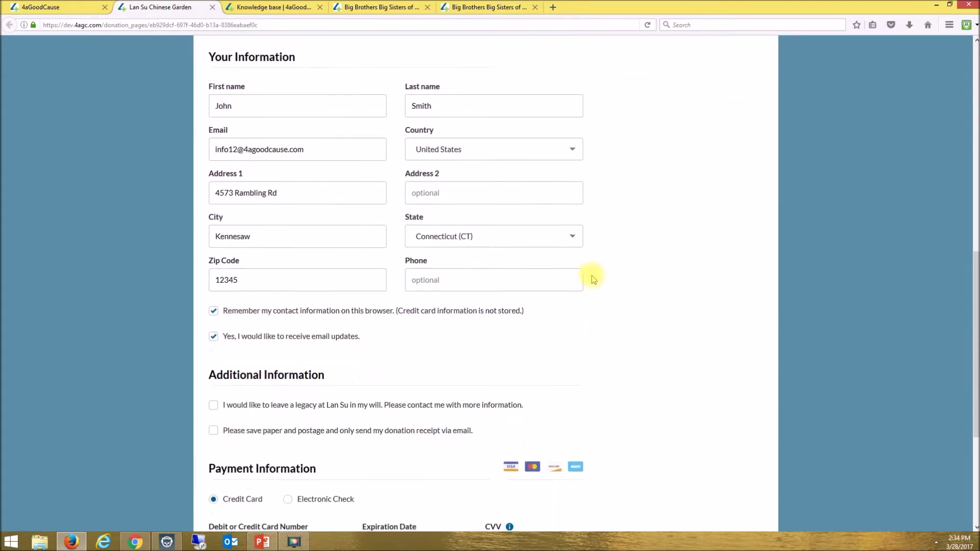
{"action": "scroll", "coordinate": [593, 278], "scroll_direction": "down", "scroll_amount": 4}
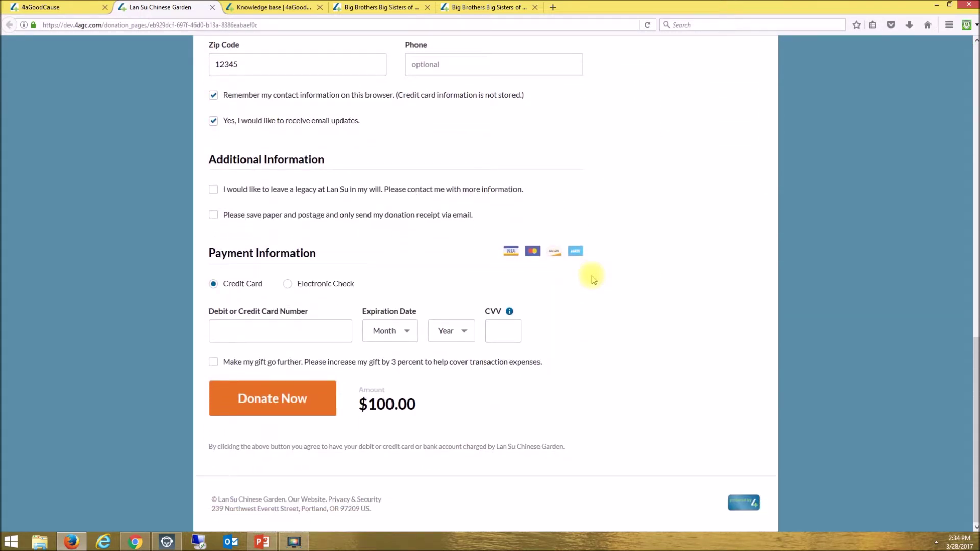
{"action": "scroll", "coordinate": [594, 278], "scroll_direction": "up", "scroll_amount": 15}
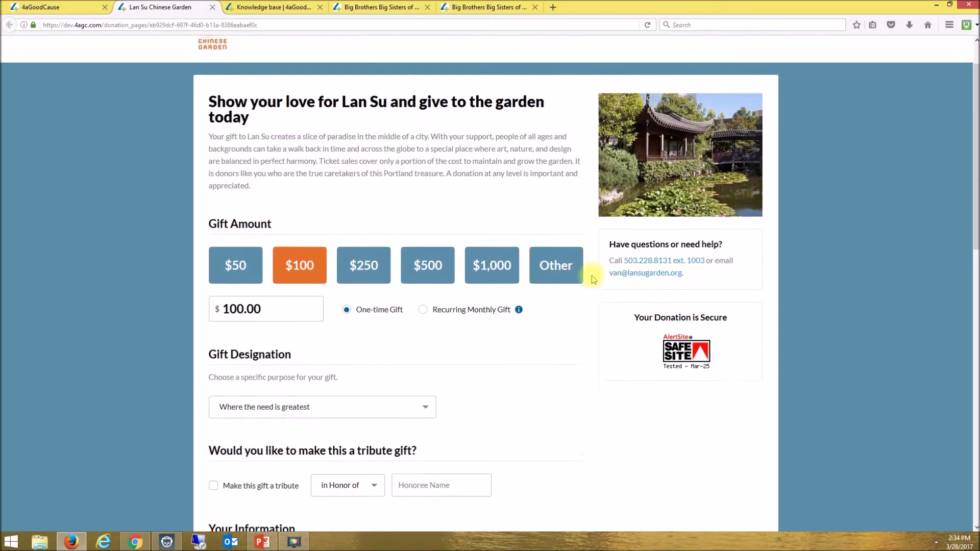
{"action": "scroll", "coordinate": [594, 278], "scroll_direction": "up", "scroll_amount": 2}
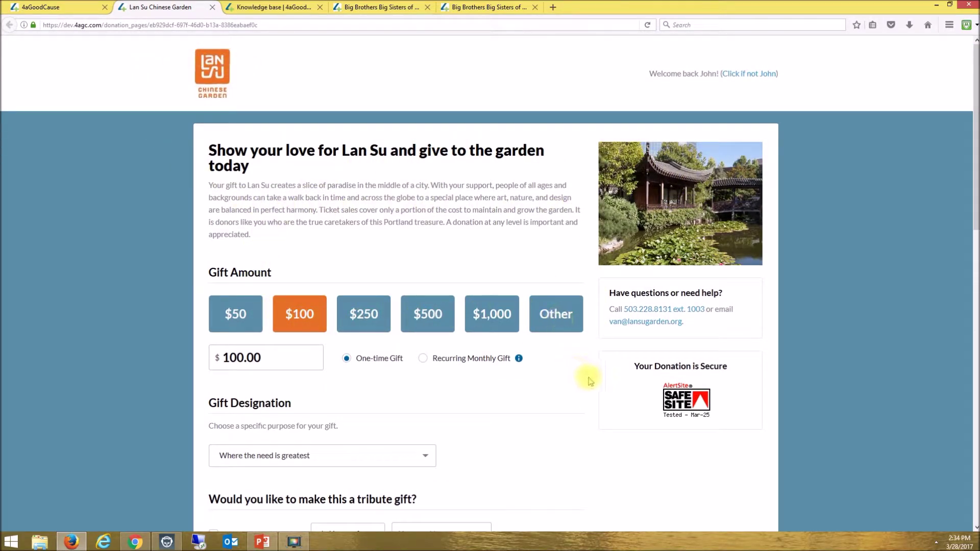
{"action": "scroll", "coordinate": [596, 383], "scroll_direction": "down", "scroll_amount": 3}
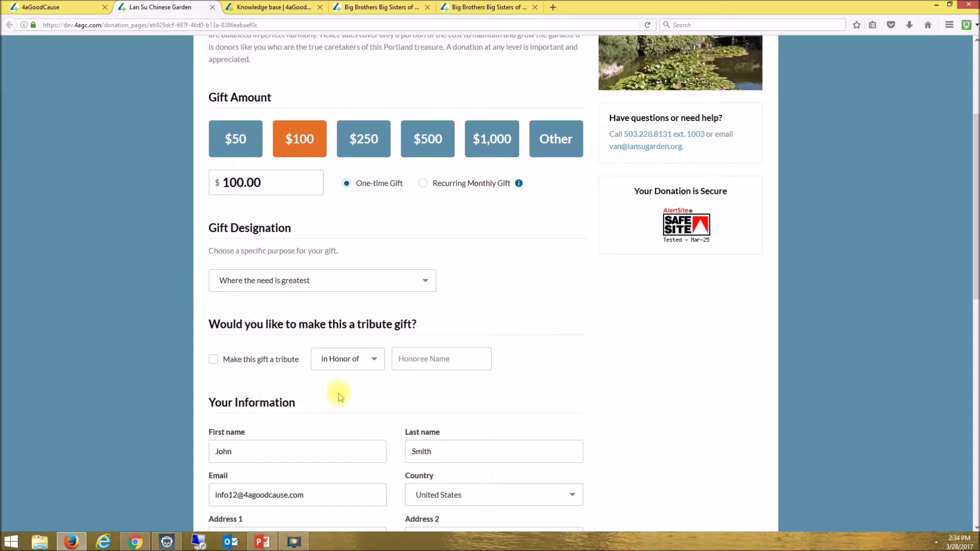
{"action": "scroll", "coordinate": [562, 337], "scroll_direction": "down", "scroll_amount": 5}
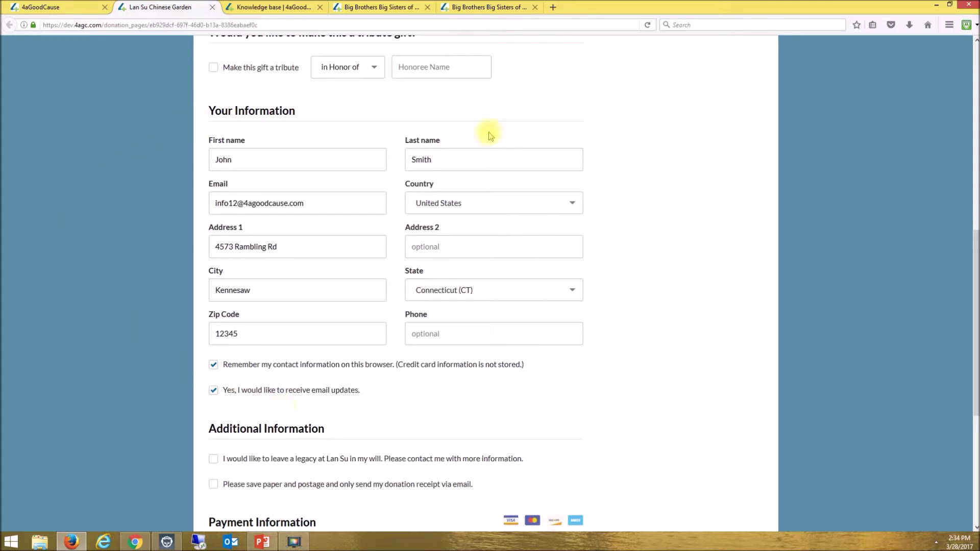
{"action": "scroll", "coordinate": [586, 356], "scroll_direction": "down", "scroll_amount": 3}
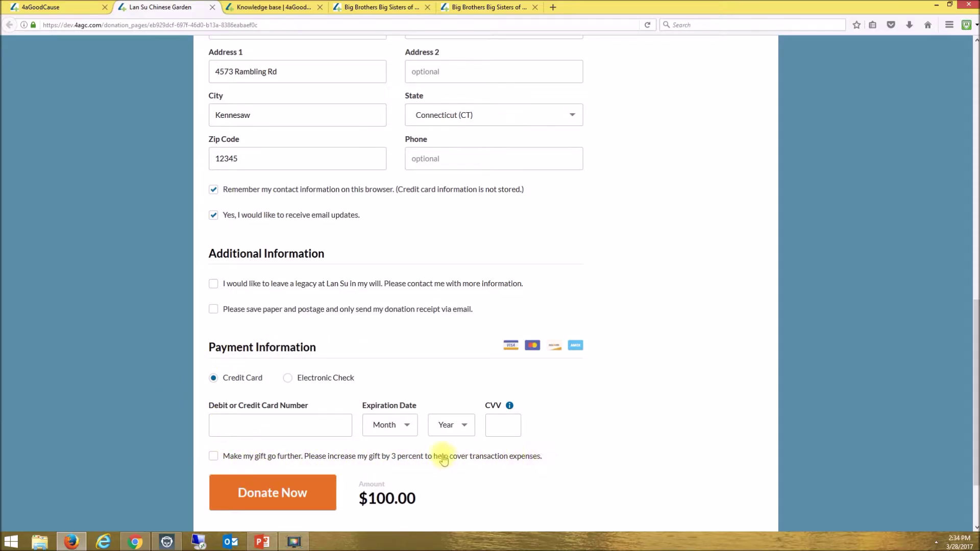
- Enter a test card number, expiry 10/2033 and the security code, then submit the $100 donation
{"action": "left_click", "coordinate": [281, 427]}
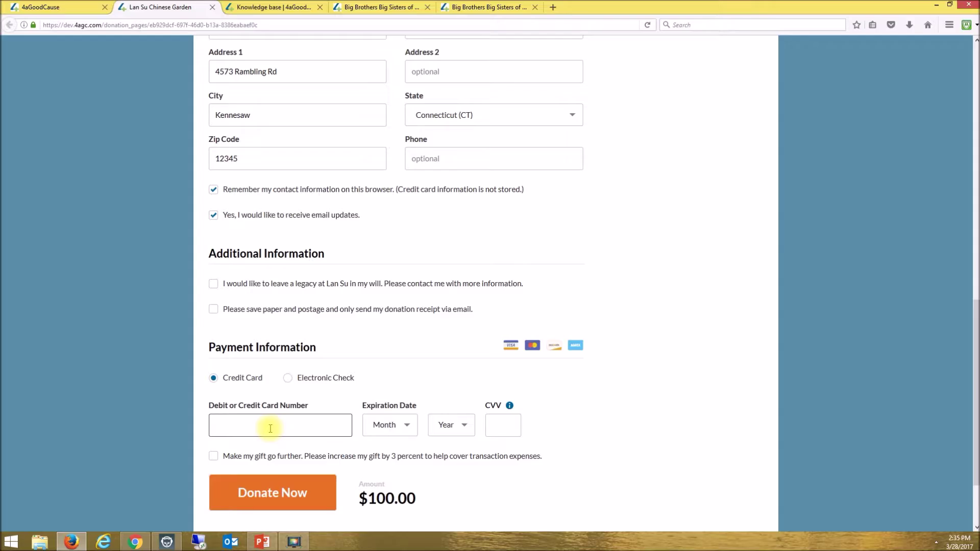
{"action": "type", "text": "4111111111111111"}
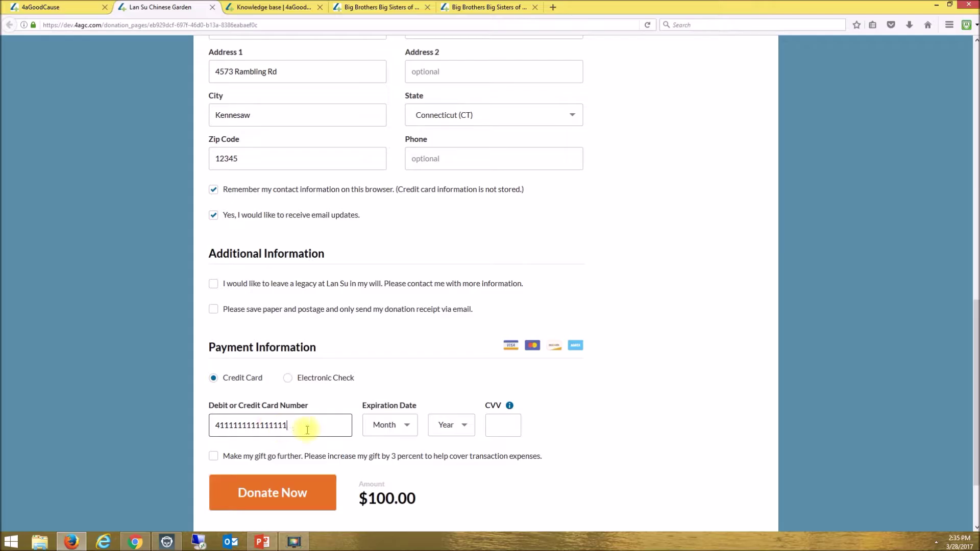
{"action": "left_click", "coordinate": [389, 425]}
{"action": "left_click", "coordinate": [388, 389]}
{"action": "left_click", "coordinate": [451, 425]}
{"action": "left_click", "coordinate": [450, 388]}
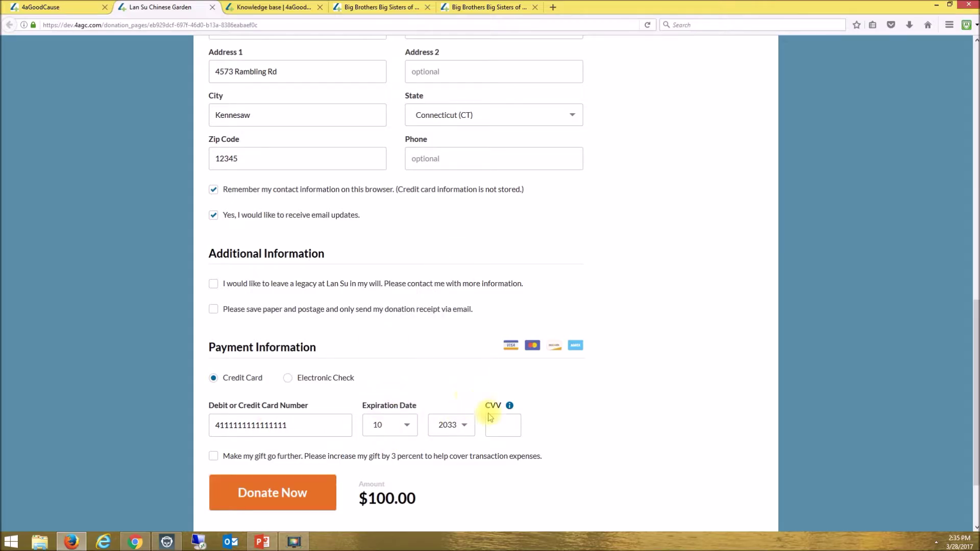
{"action": "left_click", "coordinate": [496, 423]}
{"action": "type", "text": "123"}
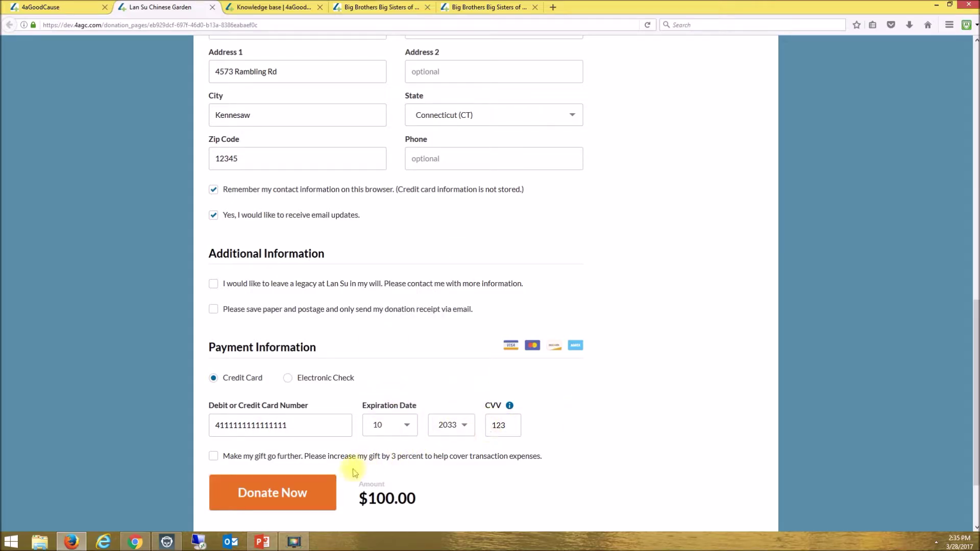
{"action": "left_click", "coordinate": [286, 498]}
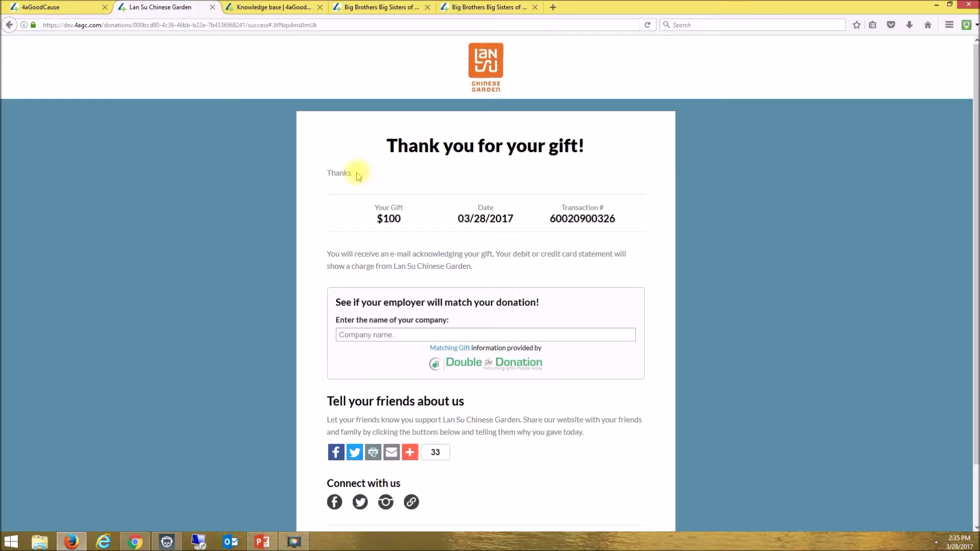
- Highlight and deselect the Thanks message, then scroll down the $100 gift confirmation page
{"action": "double_click", "coordinate": [339, 173]}
{"action": "left_click", "coordinate": [431, 174]}
{"action": "scroll", "coordinate": [641, 255], "scroll_direction": "down", "scroll_amount": 2}
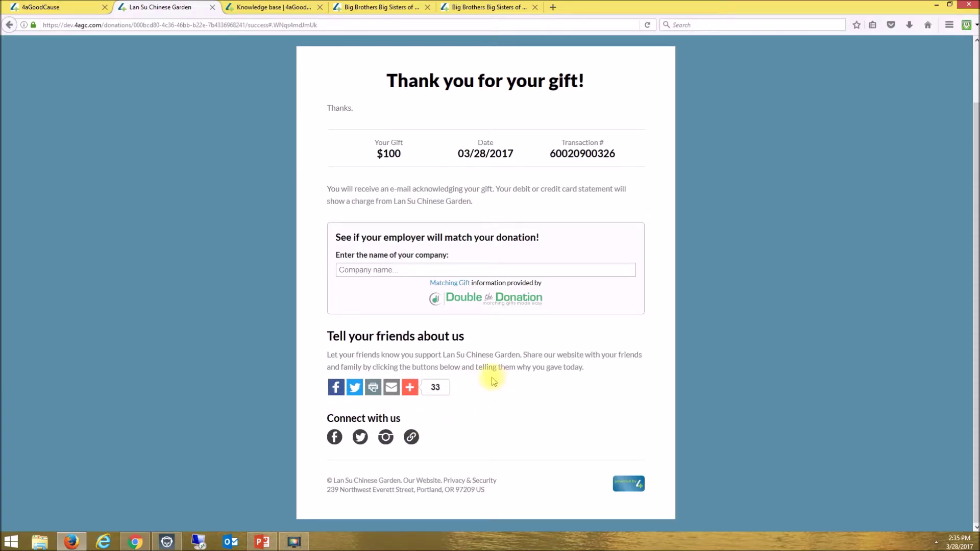
{"action": "mouse_move", "coordinate": [410, 388]}
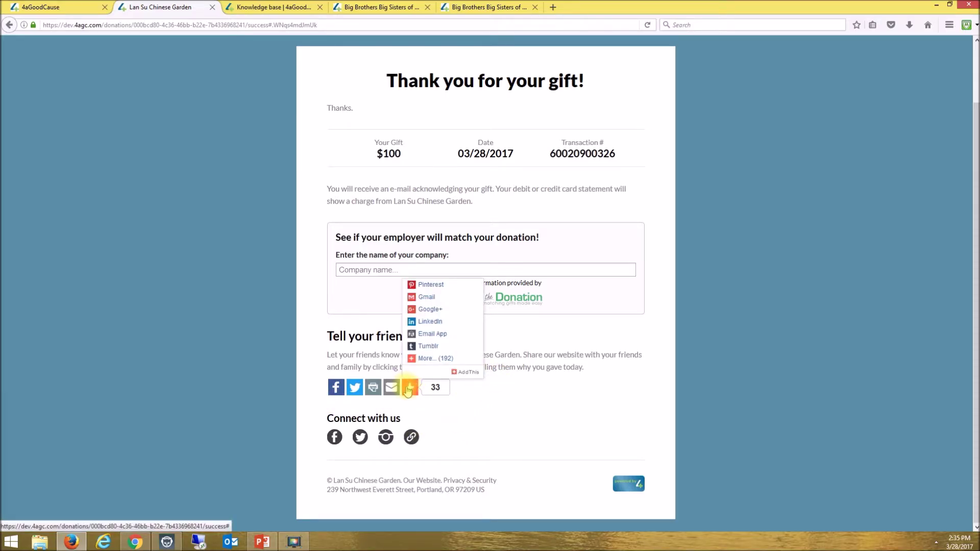
{"action": "left_click", "coordinate": [435, 360]}
{"action": "left_click", "coordinate": [486, 363]}
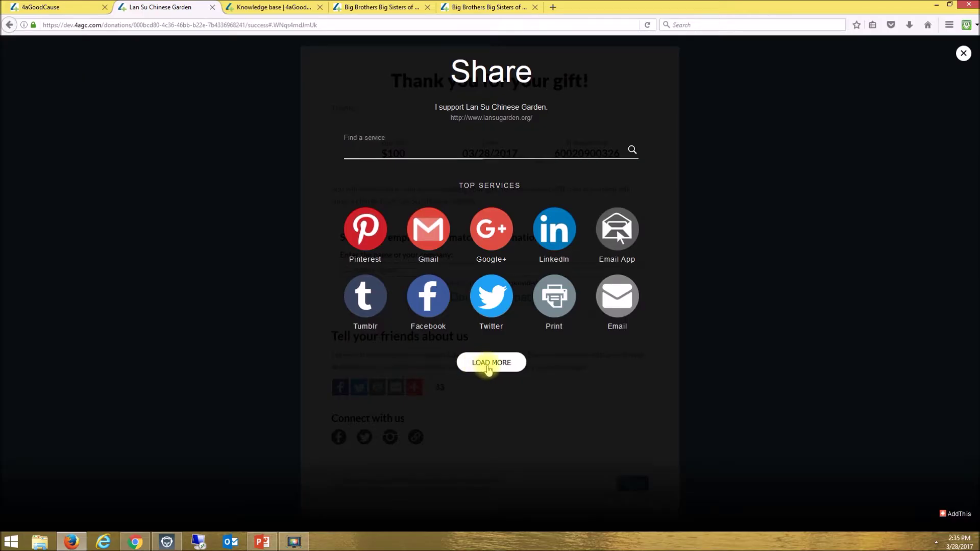
{"action": "scroll", "coordinate": [487, 365], "scroll_direction": "down", "scroll_amount": 3}
{"action": "scroll", "coordinate": [487, 369], "scroll_direction": "down", "scroll_amount": 6}
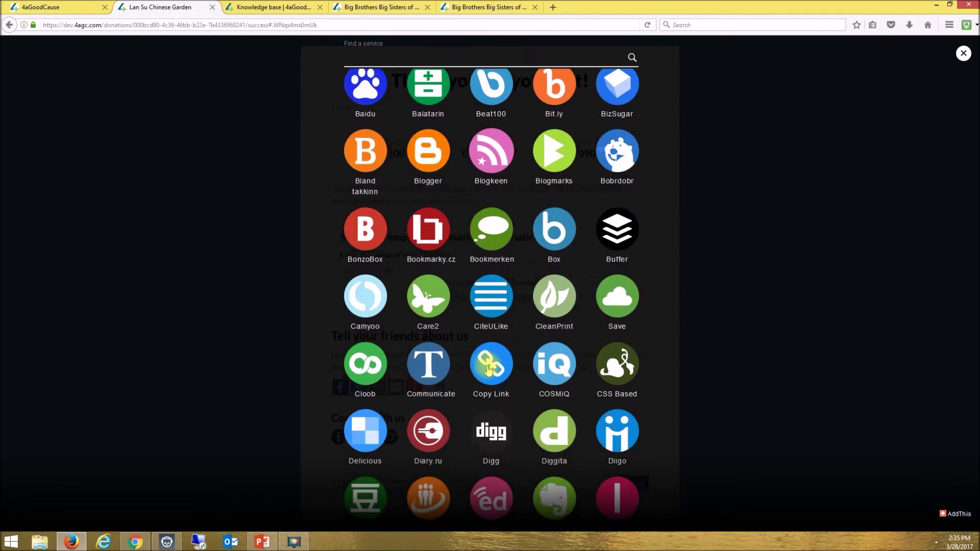
{"action": "scroll", "coordinate": [486, 369], "scroll_direction": "up", "scroll_amount": 9}
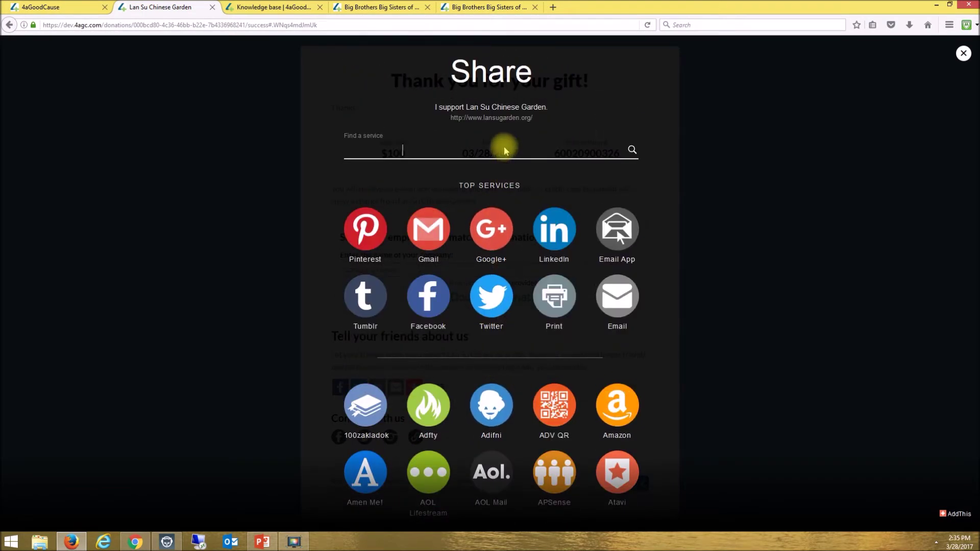
{"action": "left_click", "coordinate": [962, 54]}
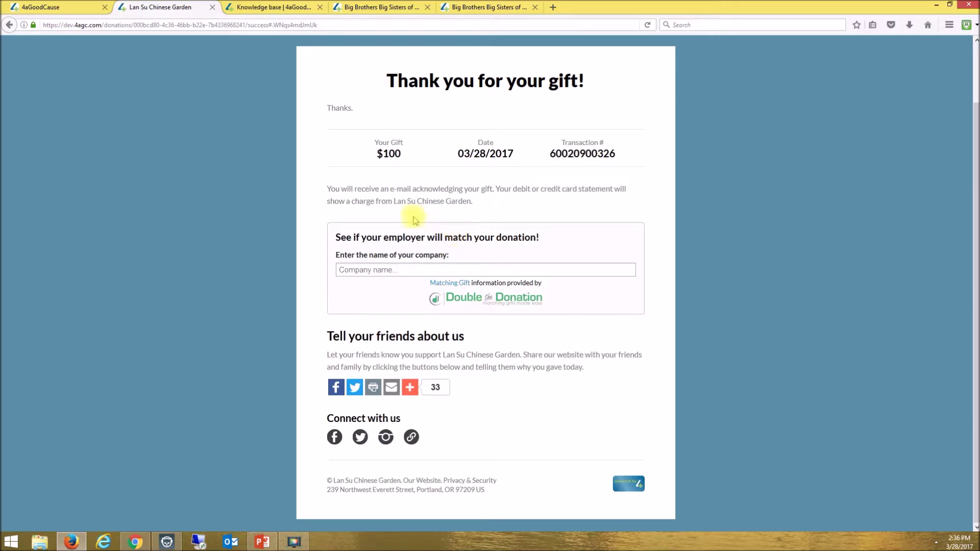
- Look up The Home Depot's matching-gift details via 'home', then return to the Lan Su landing page
{"action": "left_click", "coordinate": [376, 275]}
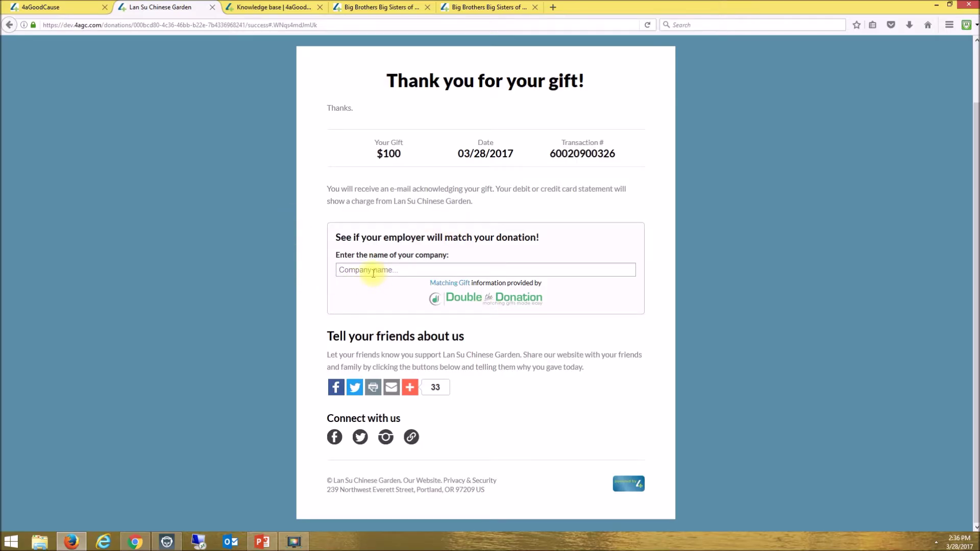
{"action": "type", "text": "home"}
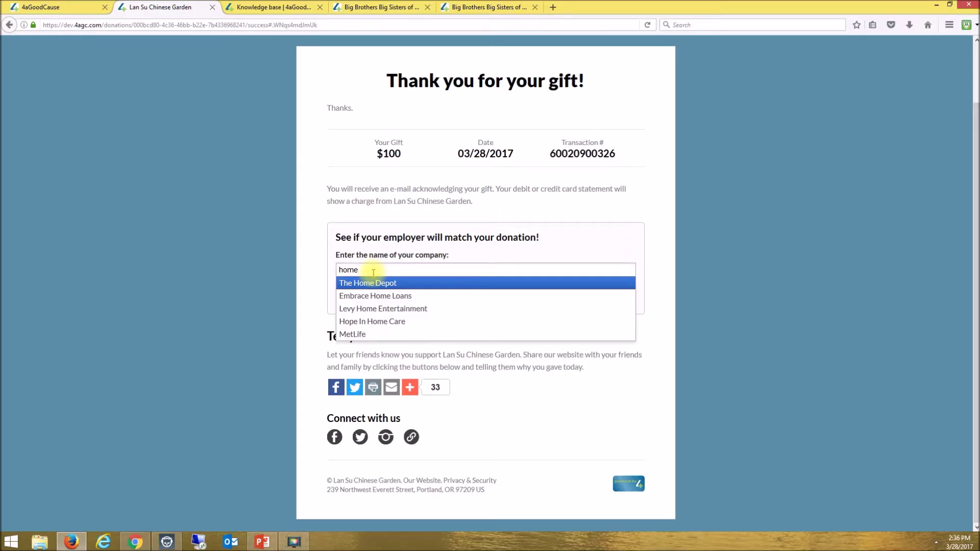
{"action": "left_click", "coordinate": [371, 284]}
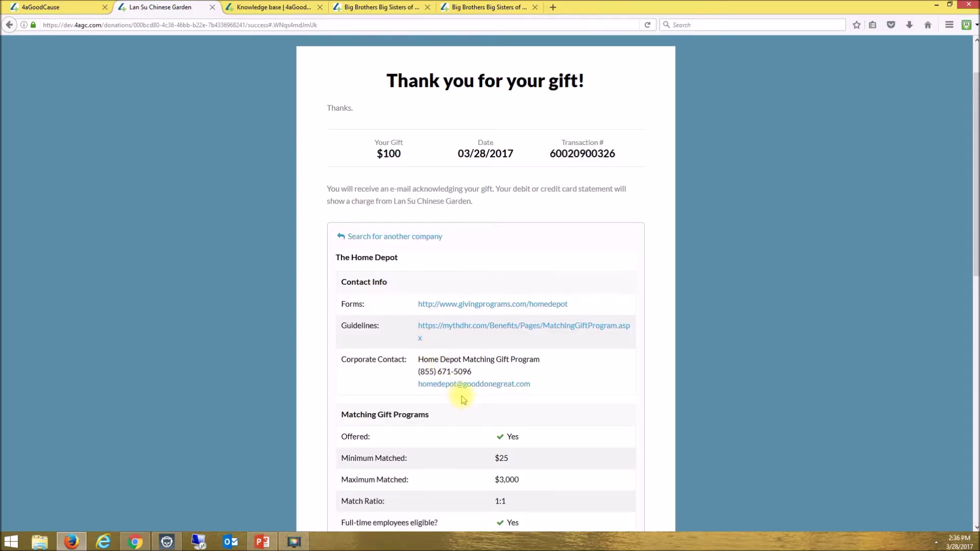
{"action": "scroll", "coordinate": [462, 395], "scroll_direction": "down", "scroll_amount": 5}
{"action": "scroll", "coordinate": [460, 393], "scroll_direction": "up", "scroll_amount": 5}
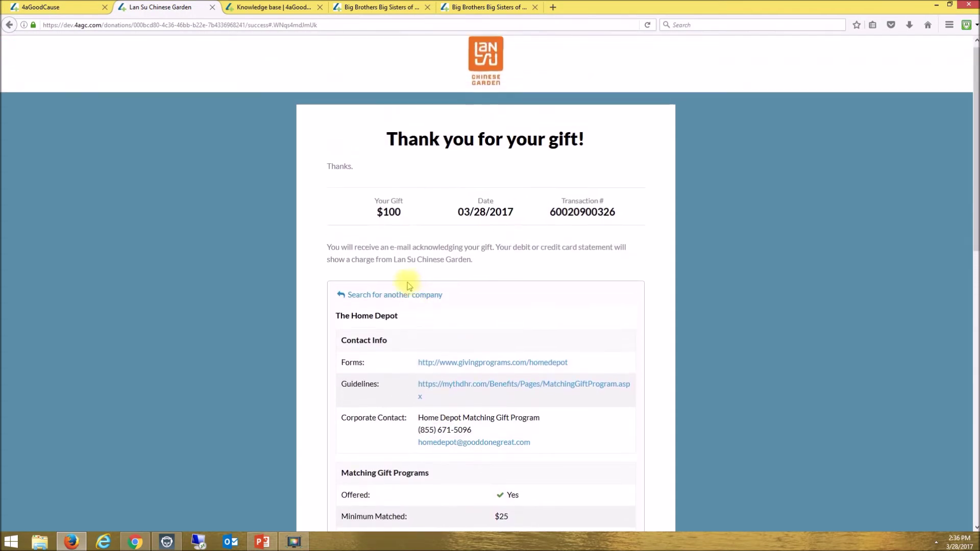
{"action": "left_click", "coordinate": [394, 293]}
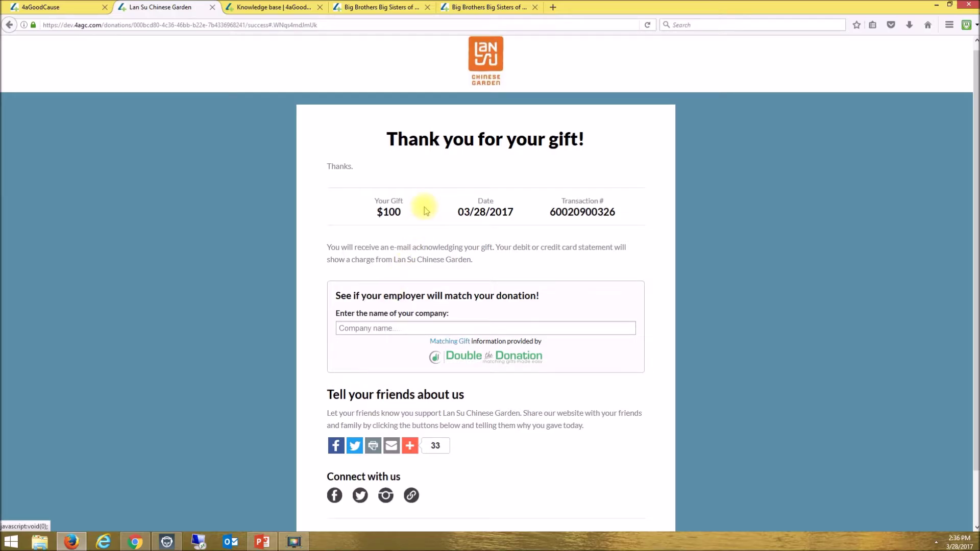
{"action": "left_click", "coordinate": [486, 62]}
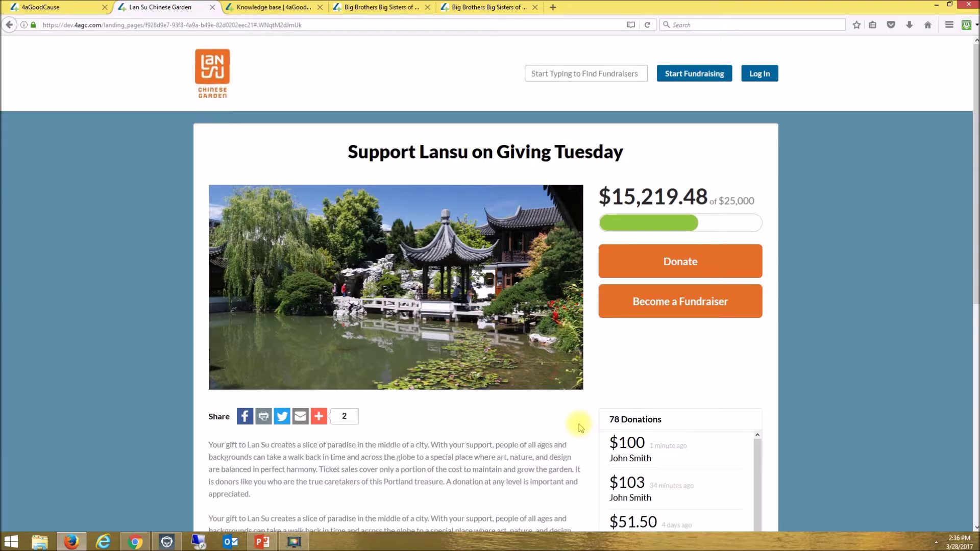
- Highlight and deselect the $25,000 goal on the Support Lansu on Giving Tuesday page
{"action": "scroll", "coordinate": [562, 423], "scroll_direction": "down", "scroll_amount": 5}
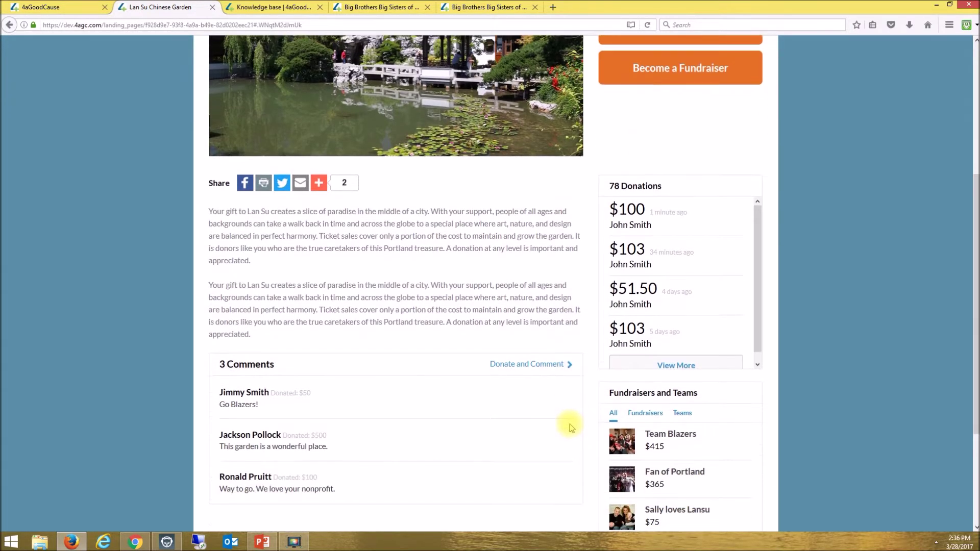
{"action": "scroll", "coordinate": [567, 424], "scroll_direction": "up", "scroll_amount": 5}
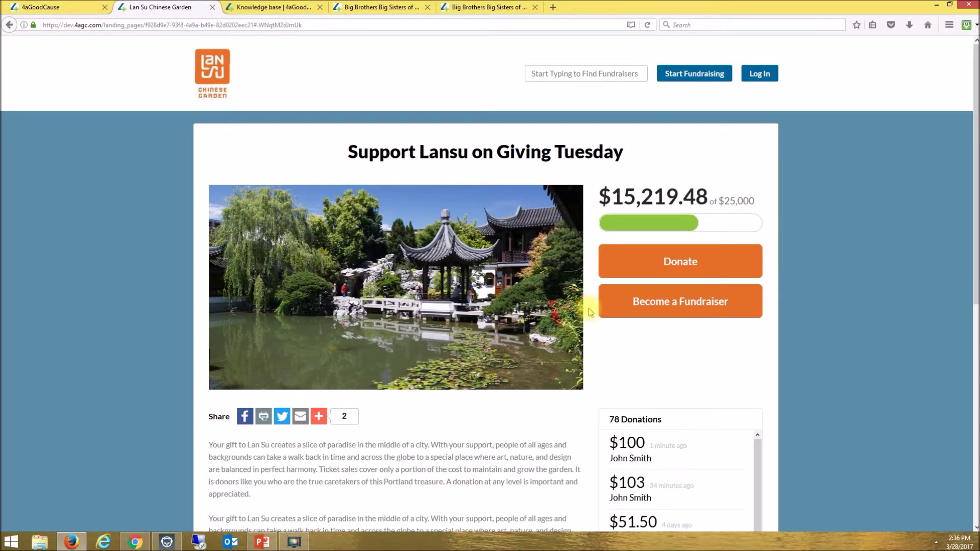
{"action": "left_click_drag", "start_coordinate": [757, 201], "coordinate": [722, 200]}
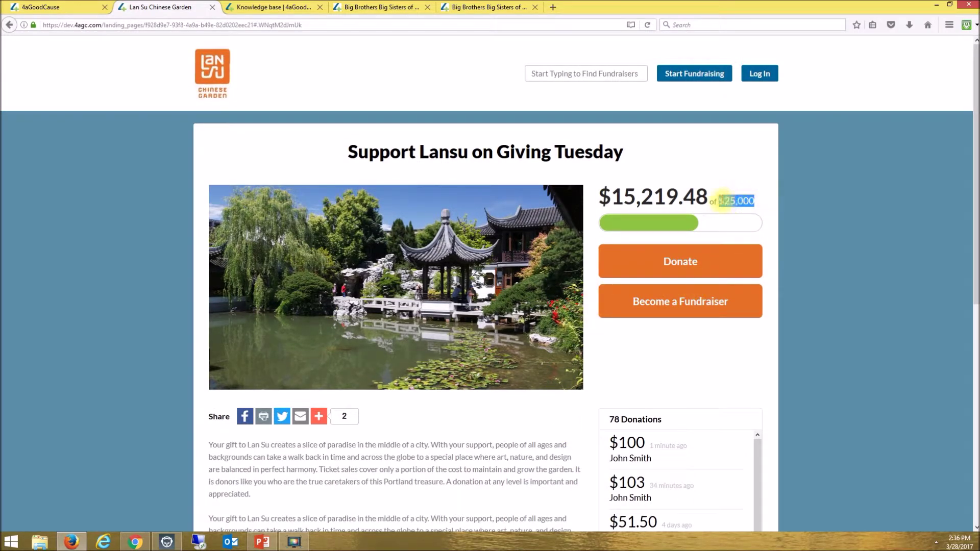
{"action": "left_click", "coordinate": [720, 170]}
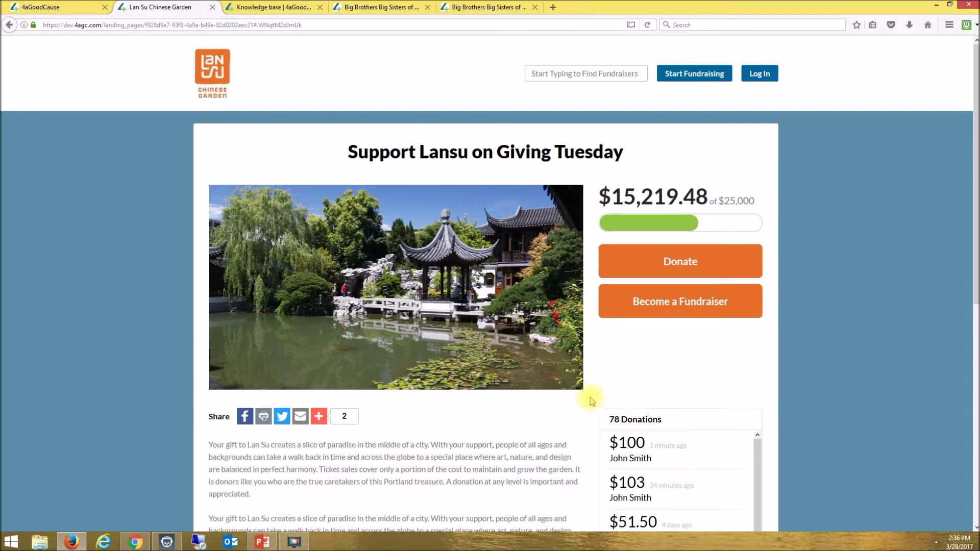
- Scroll through the campaign page and open the Team Blazers fundraiser page
{"action": "scroll", "coordinate": [589, 397], "scroll_direction": "down", "scroll_amount": 3}
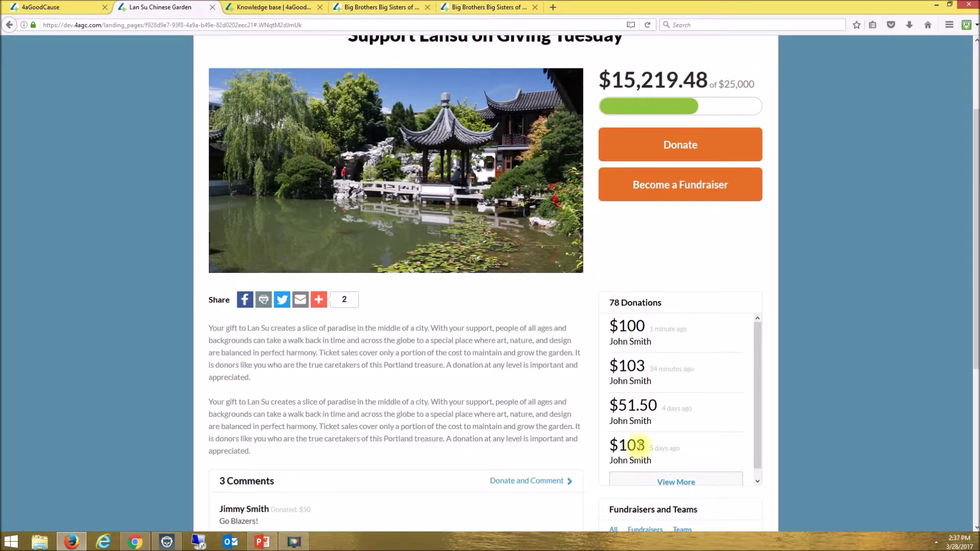
{"action": "scroll", "coordinate": [422, 446], "scroll_direction": "down", "scroll_amount": 5}
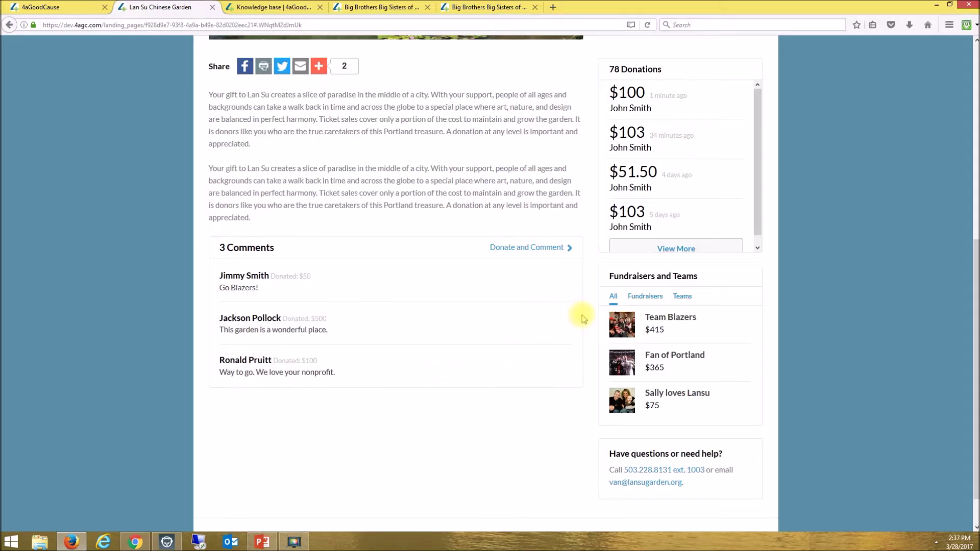
{"action": "scroll", "coordinate": [583, 319], "scroll_direction": "up", "scroll_amount": 6}
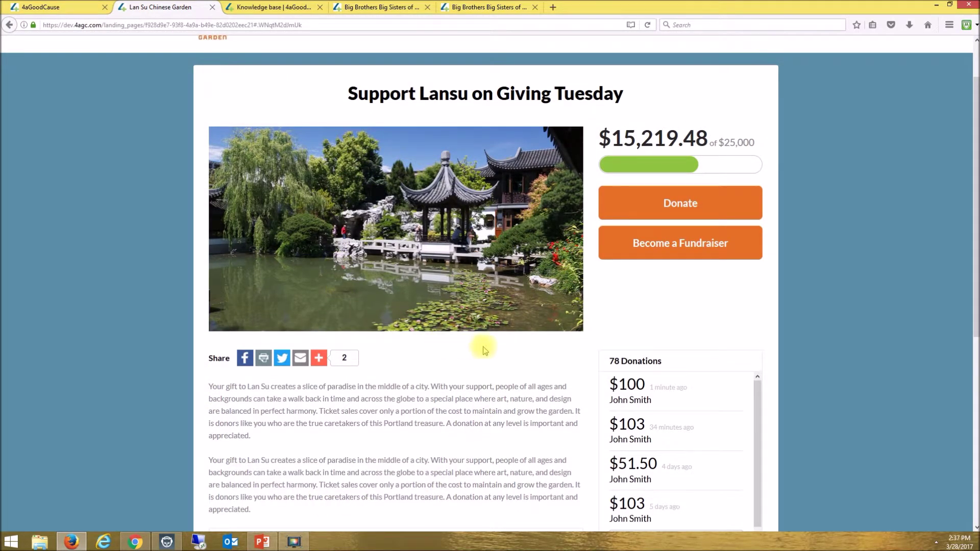
{"action": "scroll", "coordinate": [574, 361], "scroll_direction": "down", "scroll_amount": 3}
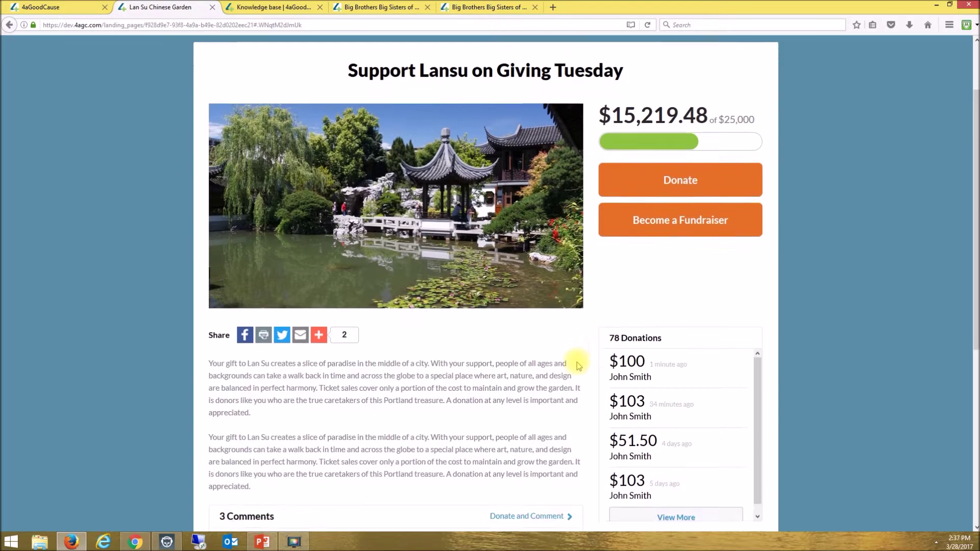
{"action": "scroll", "coordinate": [578, 366], "scroll_direction": "up", "scroll_amount": 3}
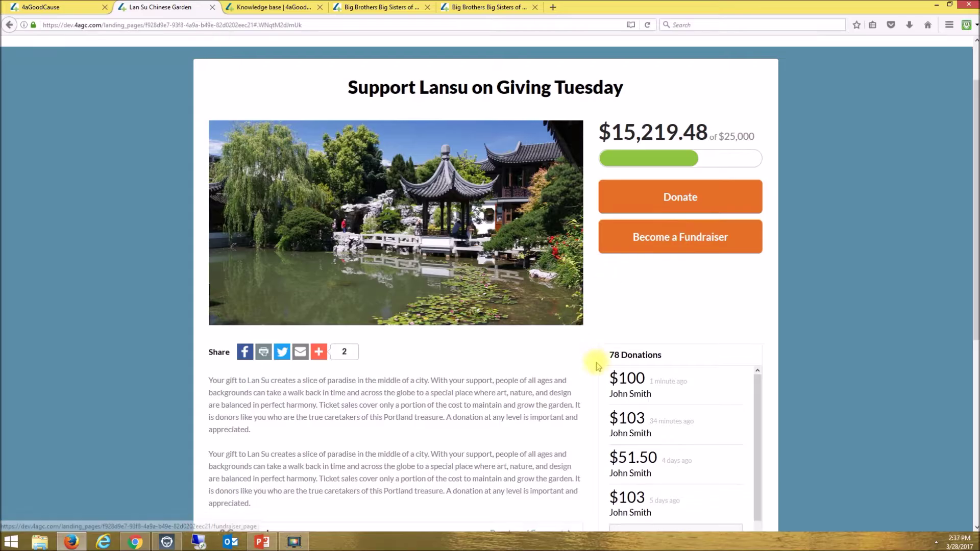
{"action": "scroll", "coordinate": [590, 365], "scroll_direction": "down", "scroll_amount": 6}
{"action": "left_click", "coordinate": [666, 379]}
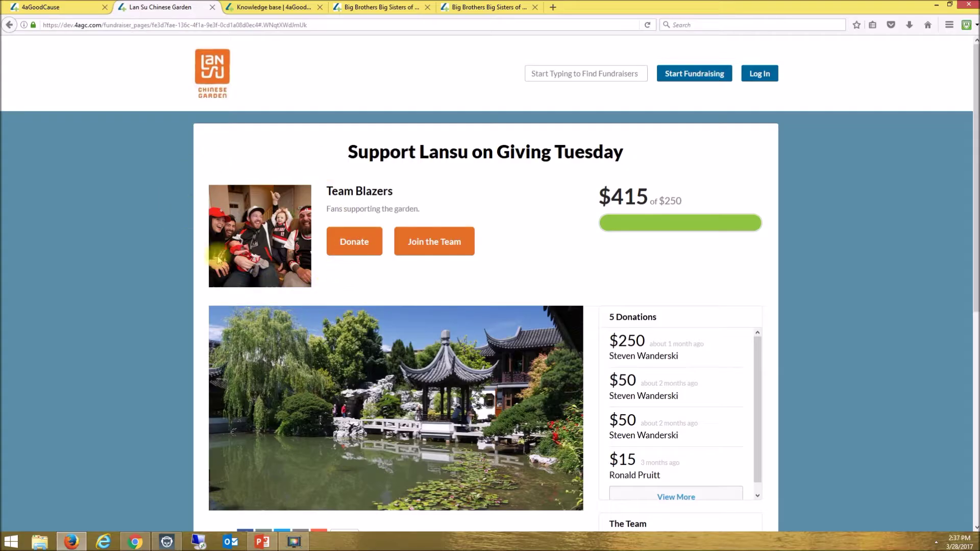
- Scroll down the Team Blazers fundraiser page ($415 of $250) to its recent donations and back up
{"action": "scroll", "coordinate": [595, 376], "scroll_direction": "down", "scroll_amount": 3}
{"action": "scroll", "coordinate": [594, 375], "scroll_direction": "down", "scroll_amount": 1}
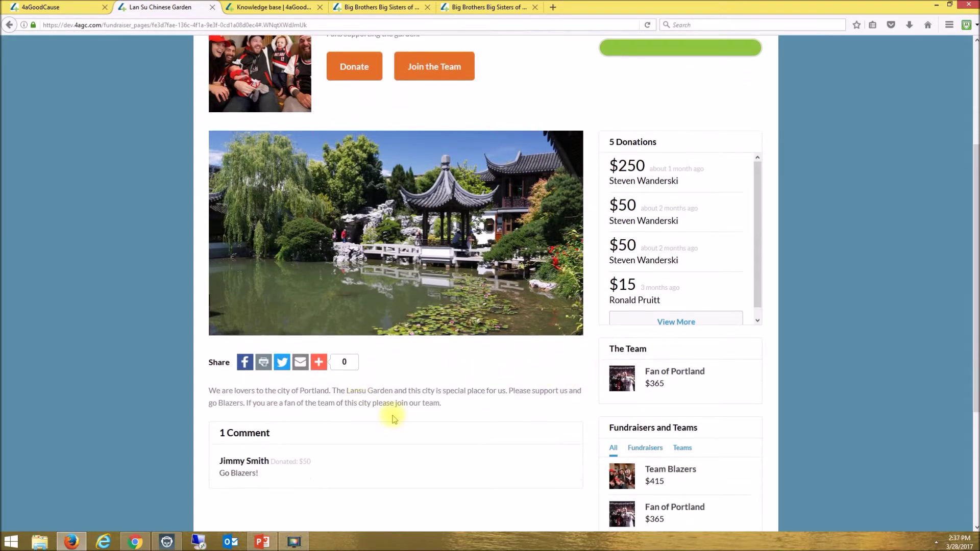
{"action": "scroll", "coordinate": [592, 354], "scroll_direction": "up", "scroll_amount": 4}
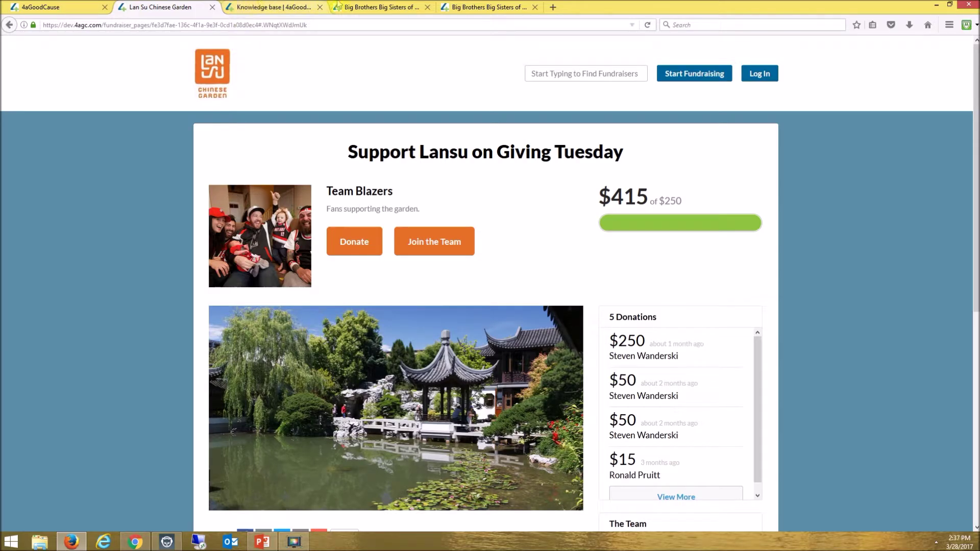
- Switch to the 2017 Bowl for Kid's Sake event page and browse its registration options
{"action": "left_click", "coordinate": [385, 6]}
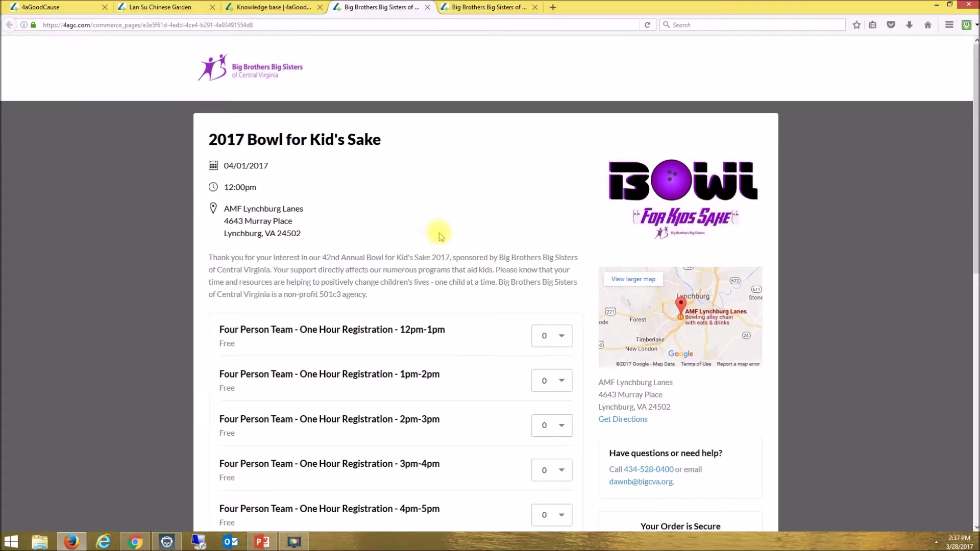
{"action": "scroll", "coordinate": [467, 301], "scroll_direction": "down", "scroll_amount": 1}
{"action": "scroll", "coordinate": [466, 299], "scroll_direction": "down", "scroll_amount": 3}
{"action": "scroll", "coordinate": [450, 295], "scroll_direction": "up", "scroll_amount": 3}
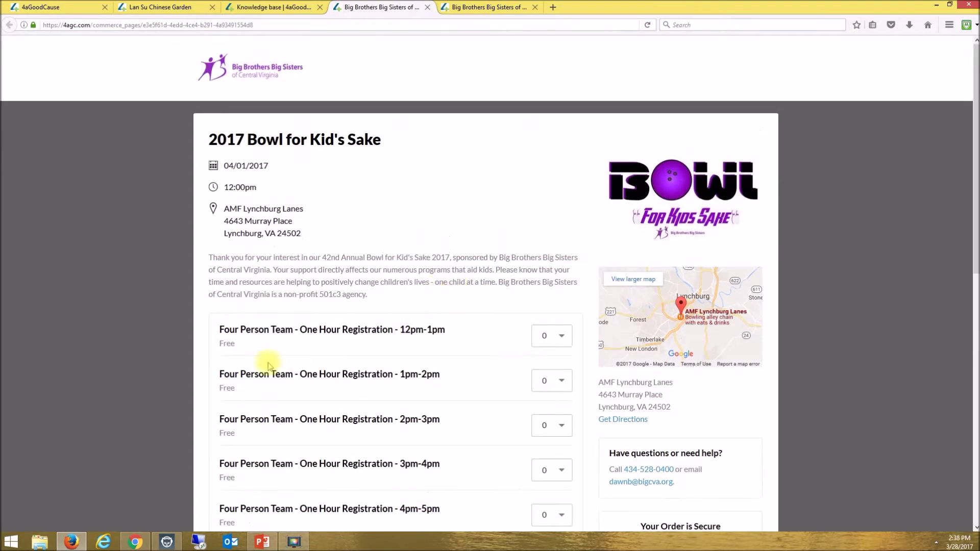
{"action": "scroll", "coordinate": [460, 431], "scroll_direction": "down", "scroll_amount": 3}
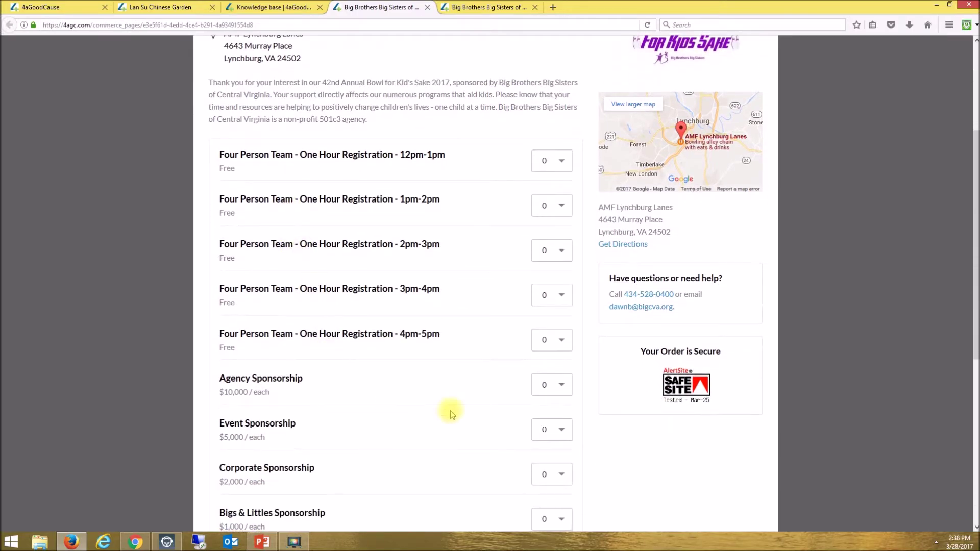
{"action": "scroll", "coordinate": [449, 406], "scroll_direction": "down", "scroll_amount": 3}
{"action": "scroll", "coordinate": [390, 402], "scroll_direction": "down", "scroll_amount": 1}
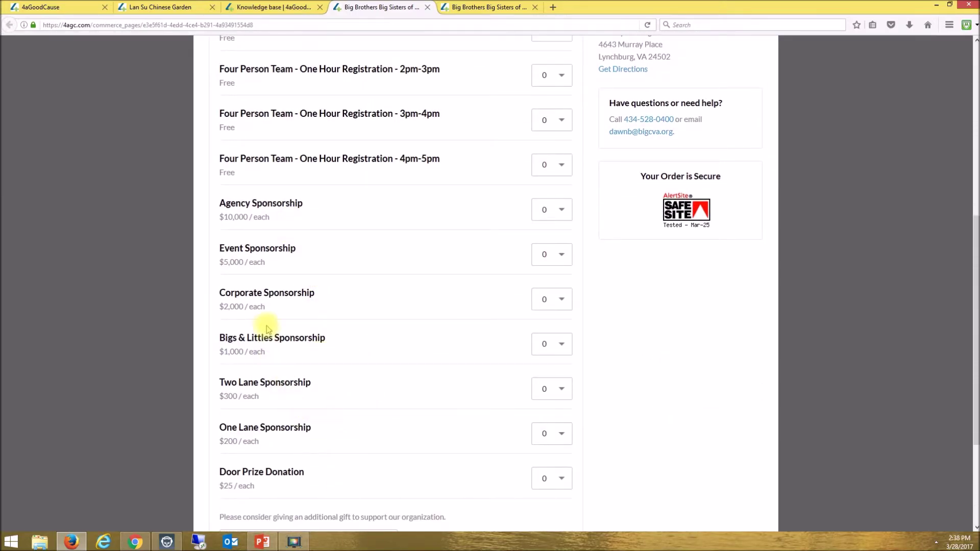
{"action": "scroll", "coordinate": [457, 298], "scroll_direction": "up", "scroll_amount": 6}
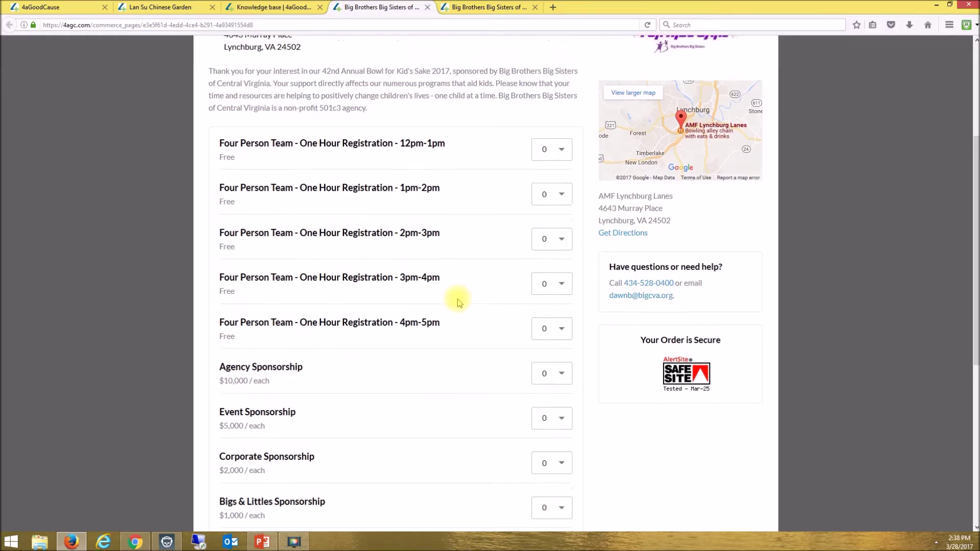
{"action": "scroll", "coordinate": [457, 302], "scroll_direction": "up", "scroll_amount": 2}
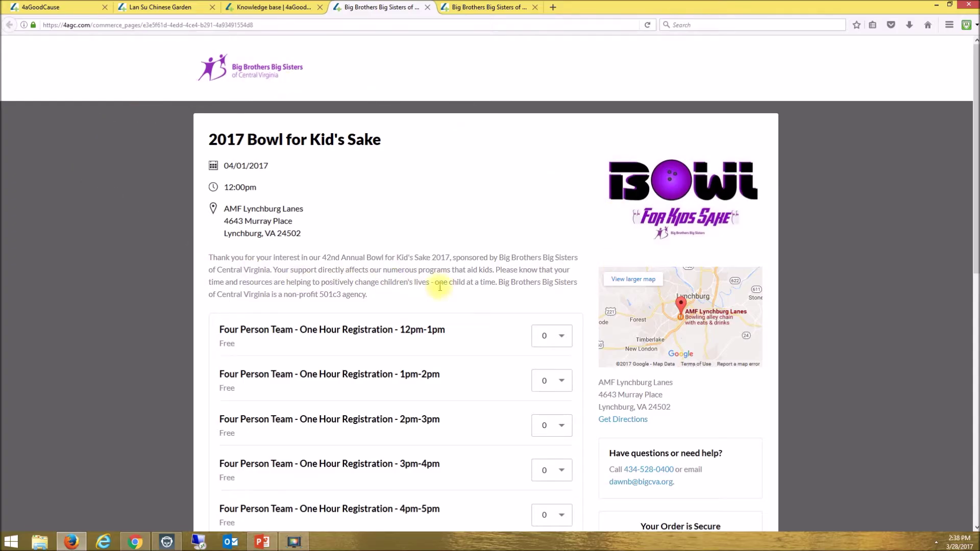
{"action": "scroll", "coordinate": [440, 287], "scroll_direction": "down", "scroll_amount": 2}
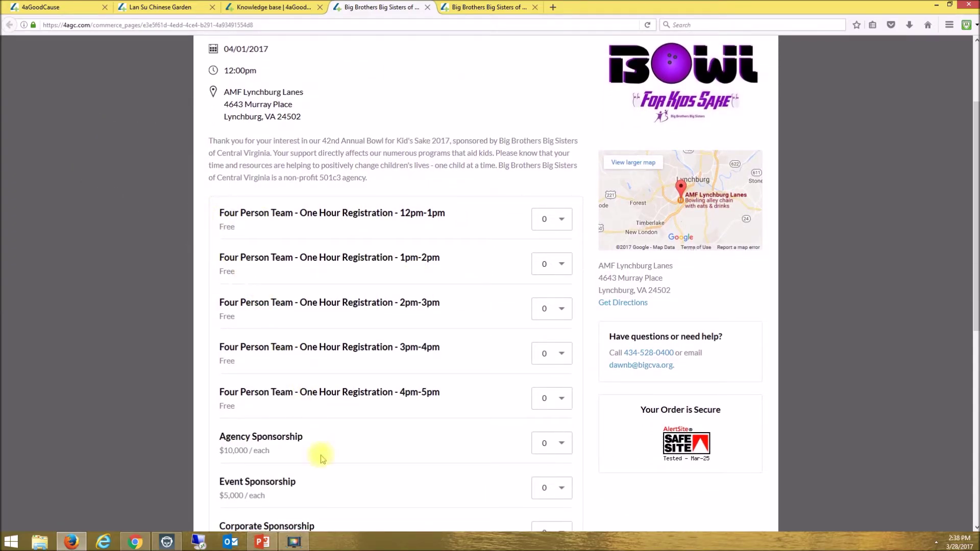
{"action": "scroll", "coordinate": [475, 357], "scroll_direction": "down", "scroll_amount": 1}
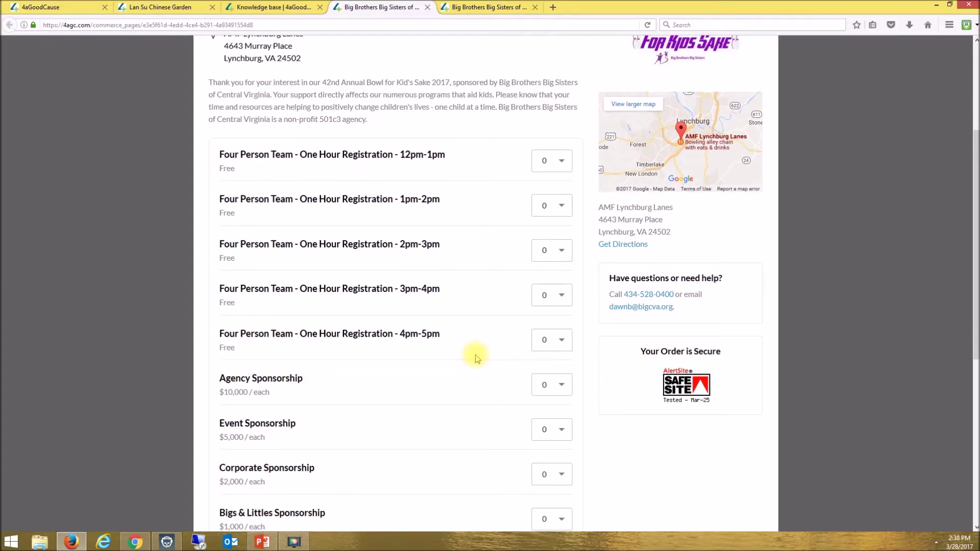
{"action": "scroll", "coordinate": [476, 357], "scroll_direction": "up", "scroll_amount": 2}
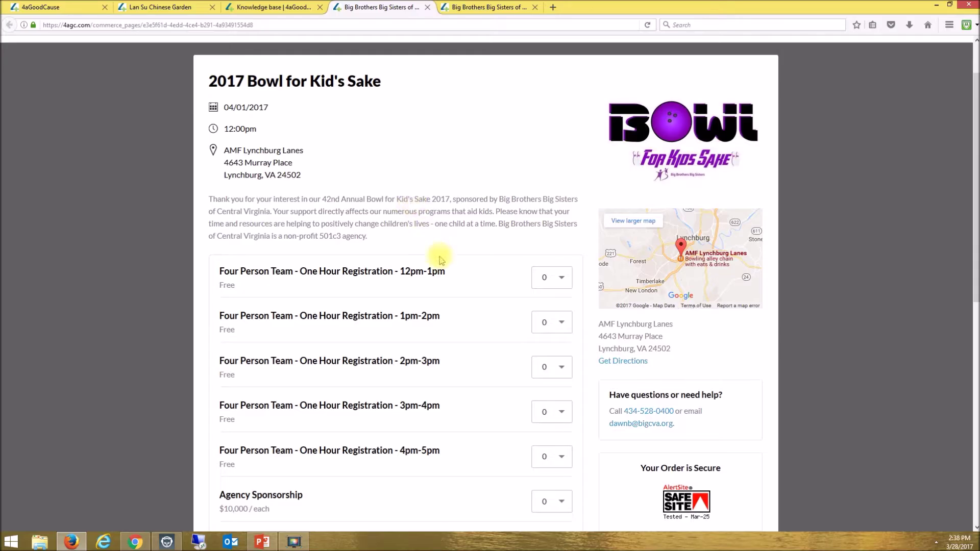
{"action": "scroll", "coordinate": [482, 280], "scroll_direction": "down", "scroll_amount": 2}
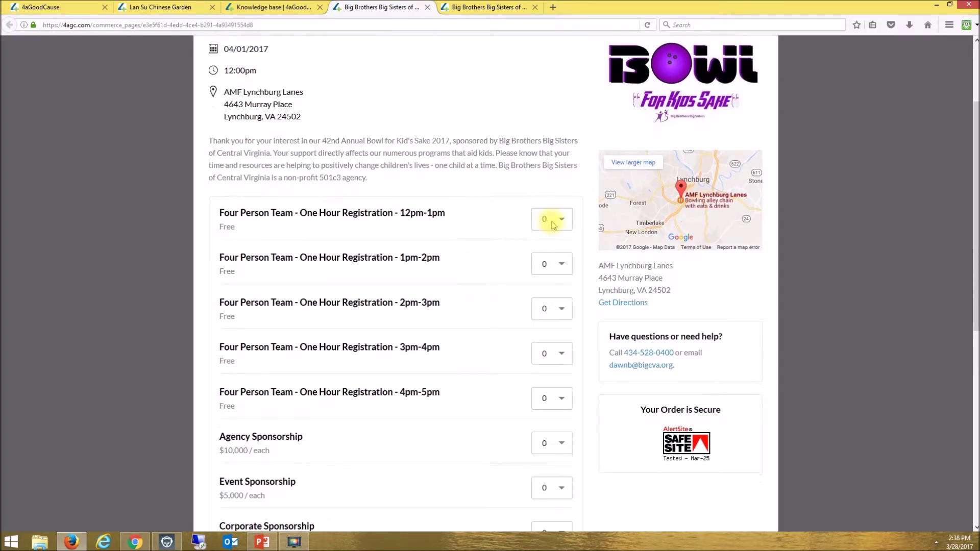
- Order one 12pm-1pm team registration, one Agency Sponsorship and a $200 extra gift, then check out
{"action": "left_click", "coordinate": [549, 218]}
{"action": "left_click", "coordinate": [542, 239]}
{"action": "scroll", "coordinate": [469, 376], "scroll_direction": "down", "scroll_amount": 6}
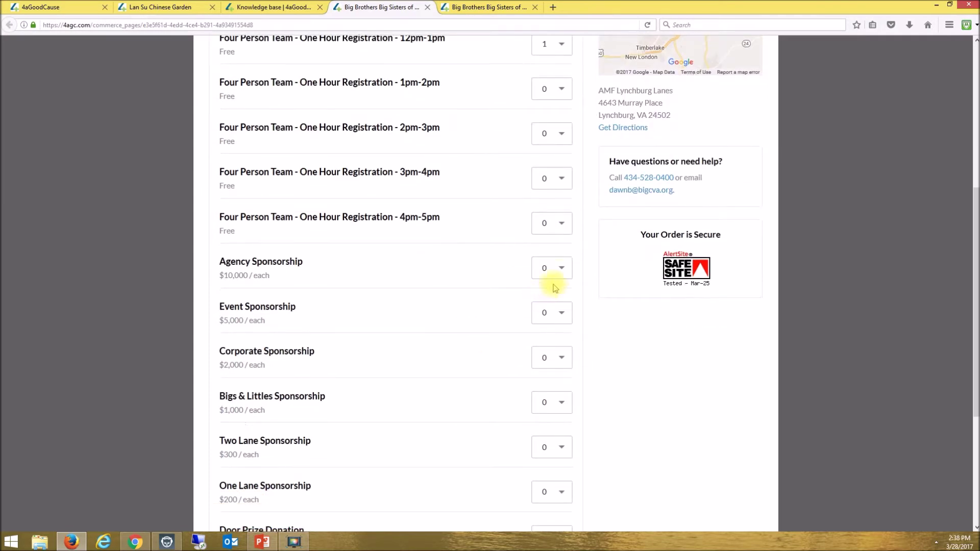
{"action": "left_click", "coordinate": [552, 268]}
{"action": "left_click", "coordinate": [540, 288]}
{"action": "scroll", "coordinate": [433, 327], "scroll_direction": "down", "scroll_amount": 7}
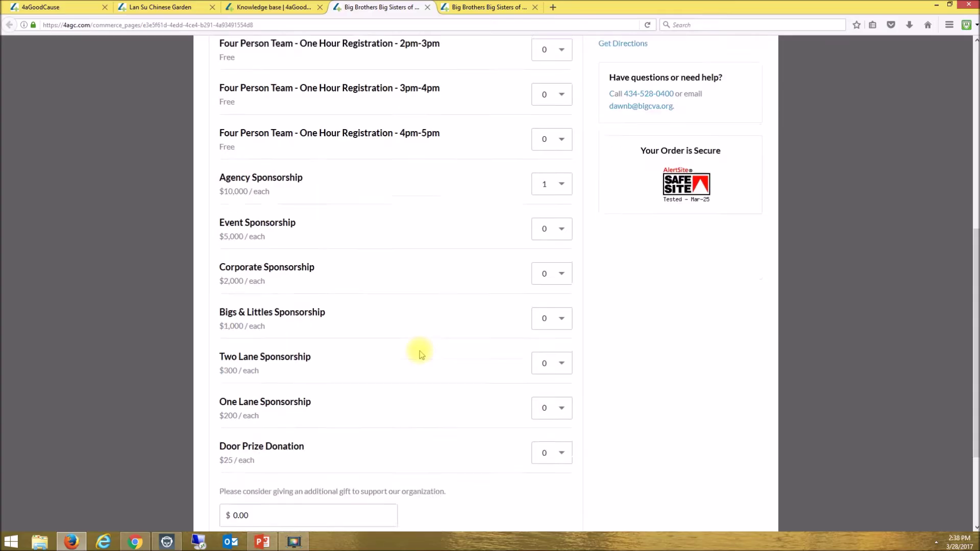
{"action": "left_click", "coordinate": [289, 378]}
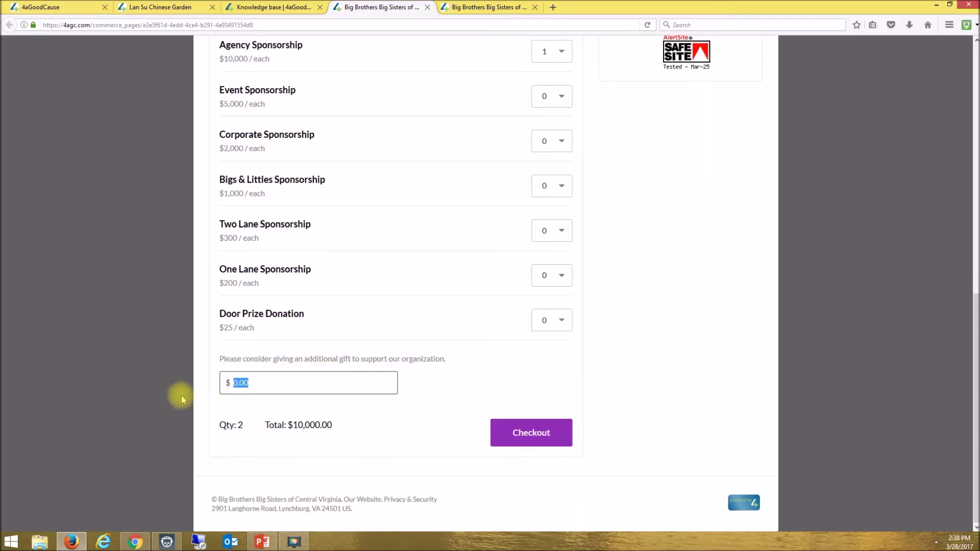
{"action": "type", "text": "200"}
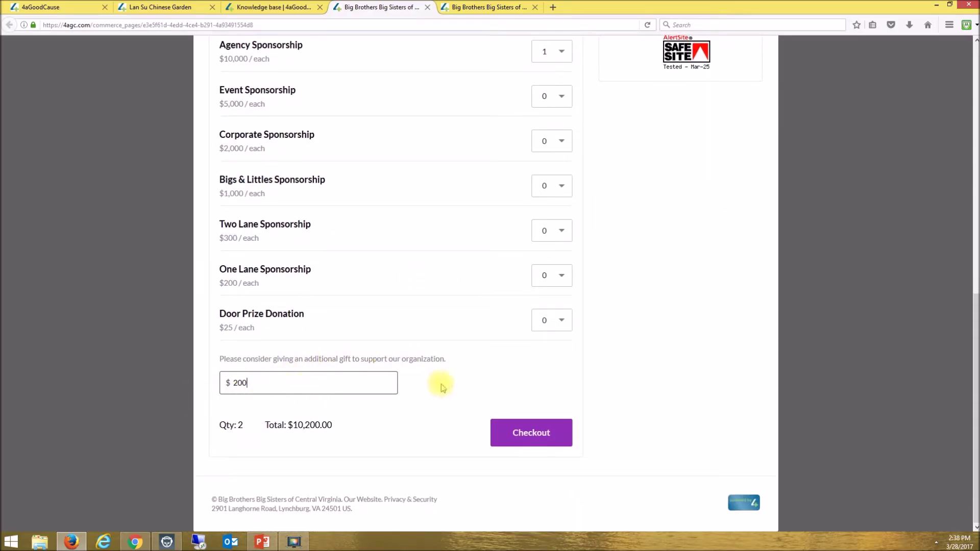
{"action": "left_click", "coordinate": [520, 432]}
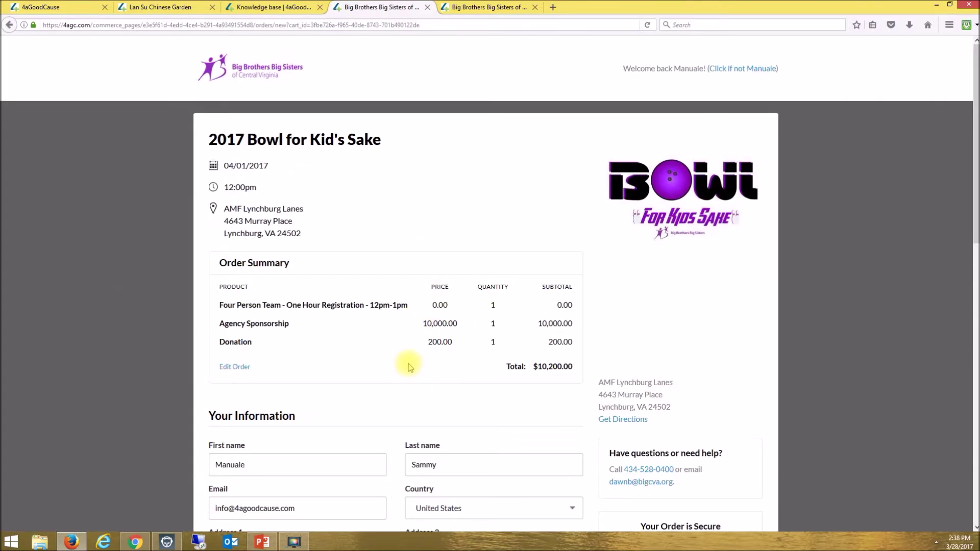
- Scroll through the $10,200.00 order summary, prefilled contact information and payment sections
{"action": "scroll", "coordinate": [405, 363], "scroll_direction": "down", "scroll_amount": 4}
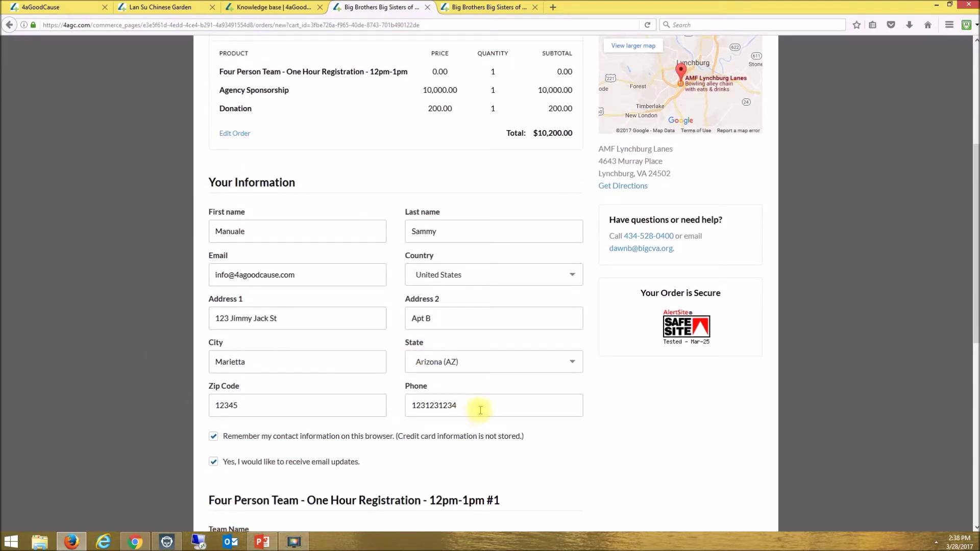
{"action": "scroll", "coordinate": [540, 406], "scroll_direction": "down", "scroll_amount": 4}
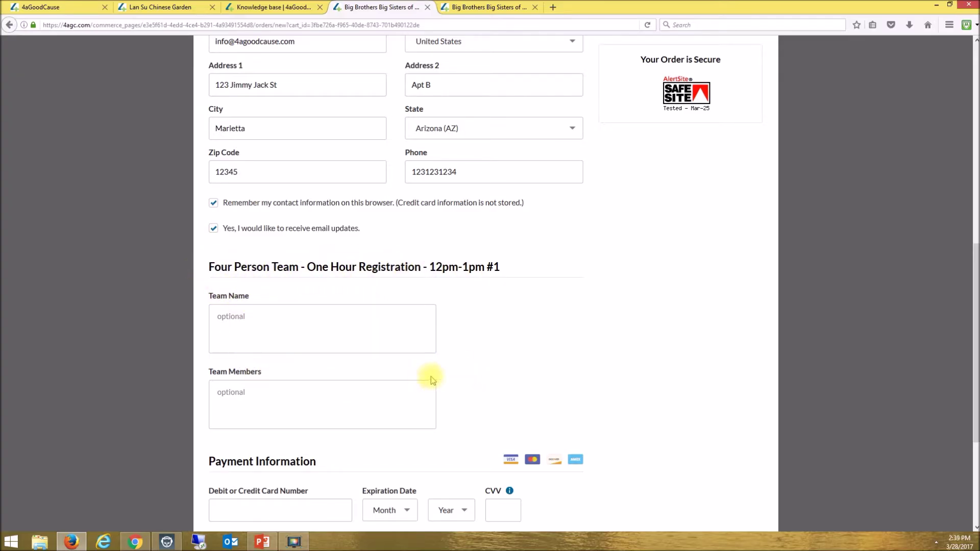
{"action": "scroll", "coordinate": [452, 376], "scroll_direction": "down", "scroll_amount": 3}
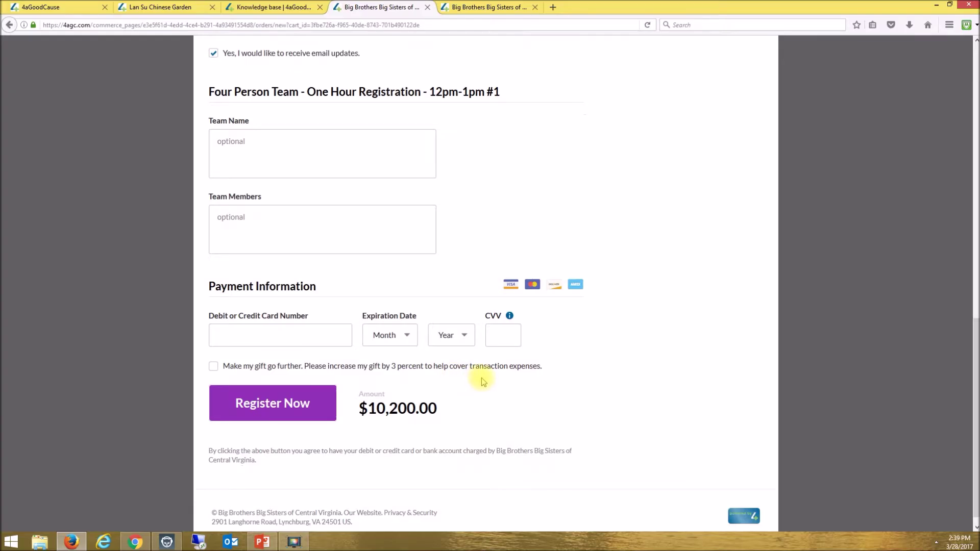
{"action": "scroll", "coordinate": [481, 378], "scroll_direction": "up", "scroll_amount": 10}
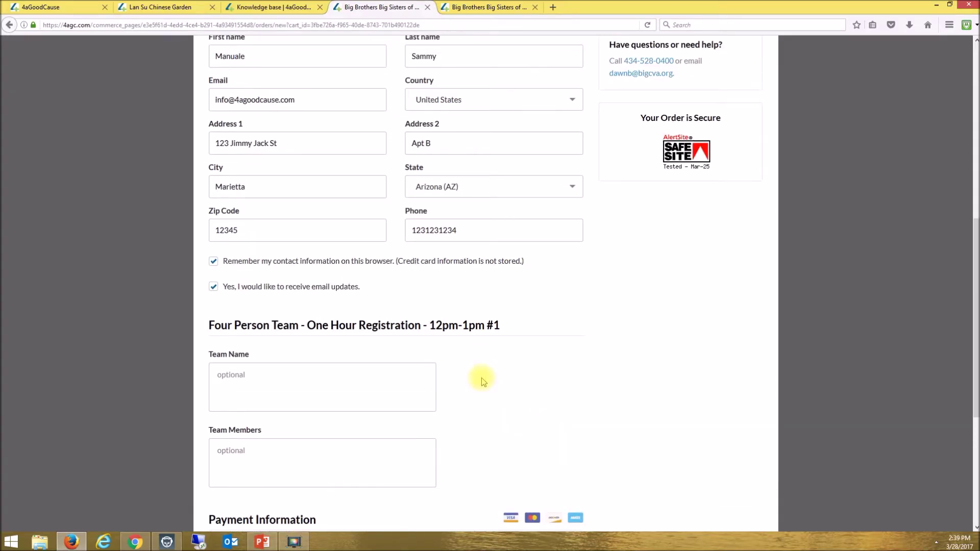
{"action": "scroll", "coordinate": [482, 378], "scroll_direction": "up", "scroll_amount": 1}
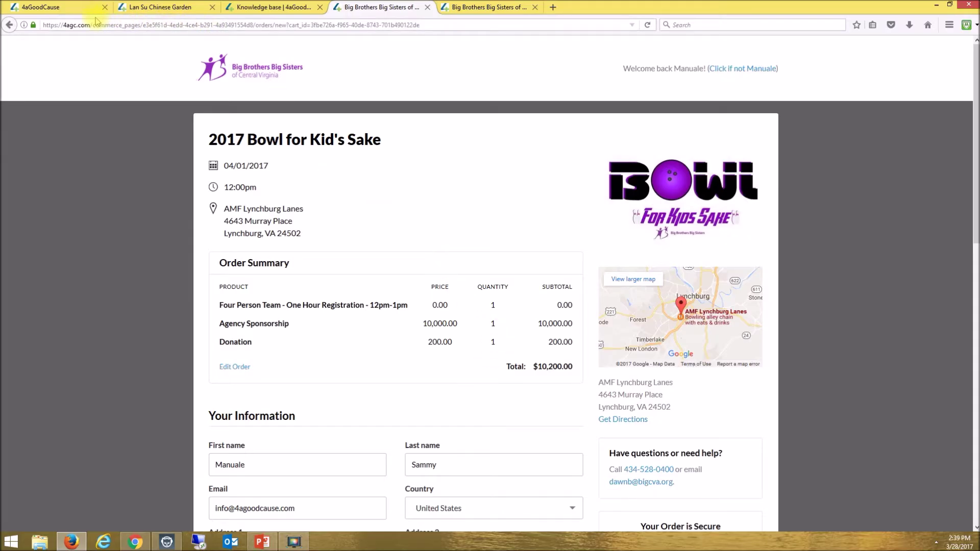
- Return to the event landing page and preview the Watkins Bowling for Kids Future fundraiser page
{"action": "left_click", "coordinate": [203, 58]}
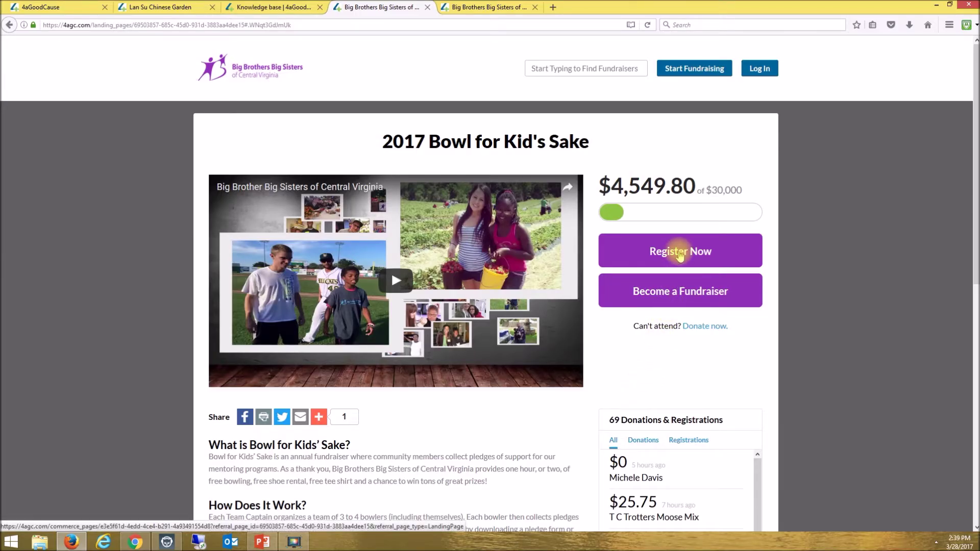
{"action": "scroll", "coordinate": [561, 431], "scroll_direction": "down", "scroll_amount": 8}
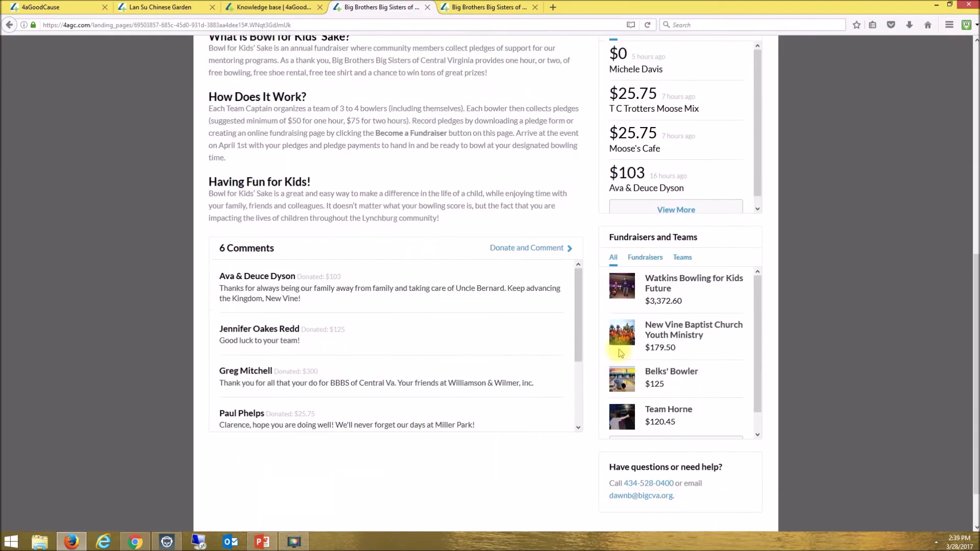
{"action": "left_click", "coordinate": [658, 279]}
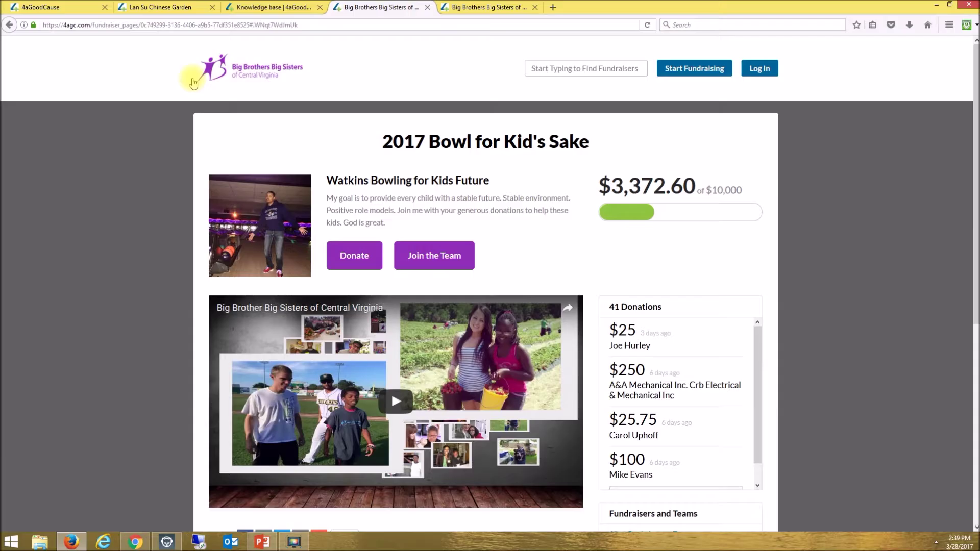
{"action": "left_click", "coordinate": [9, 25]}
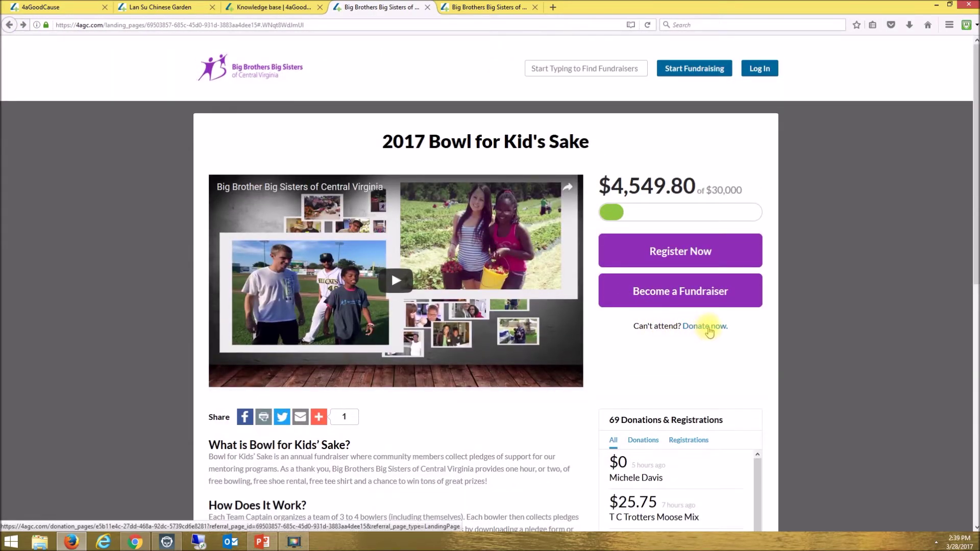
- Preview the event's donation form, then go back to the landing page
{"action": "left_click", "coordinate": [707, 326]}
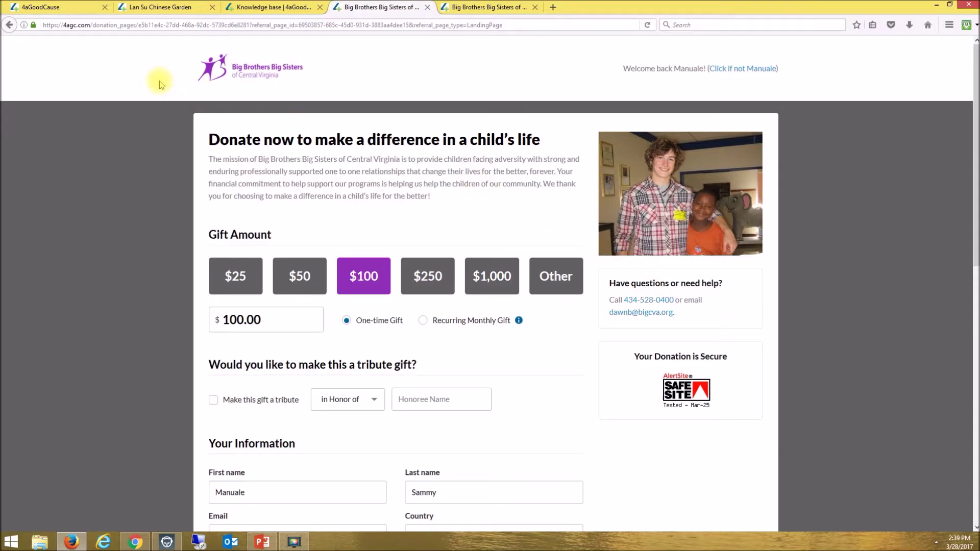
{"action": "left_click", "coordinate": [8, 25]}
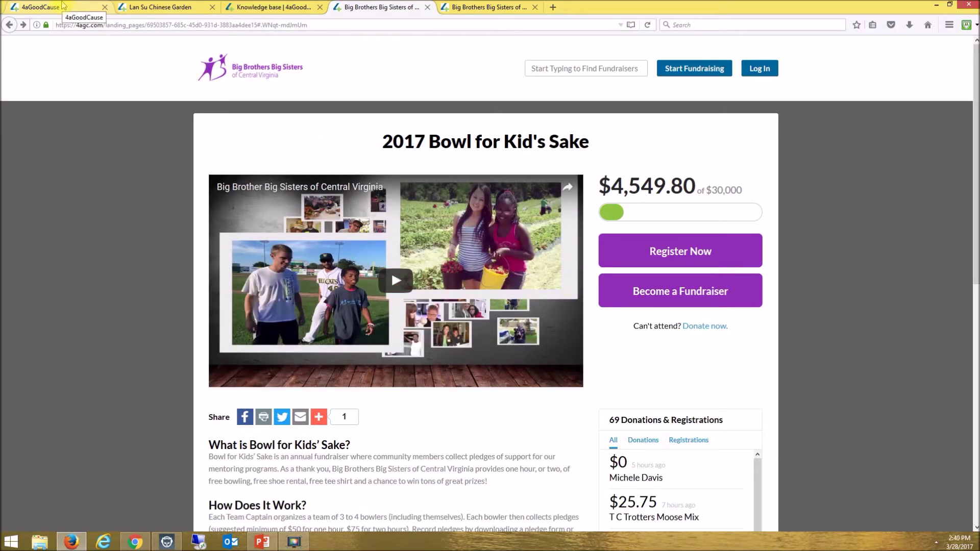
{"action": "left_click", "coordinate": [62, 6]}
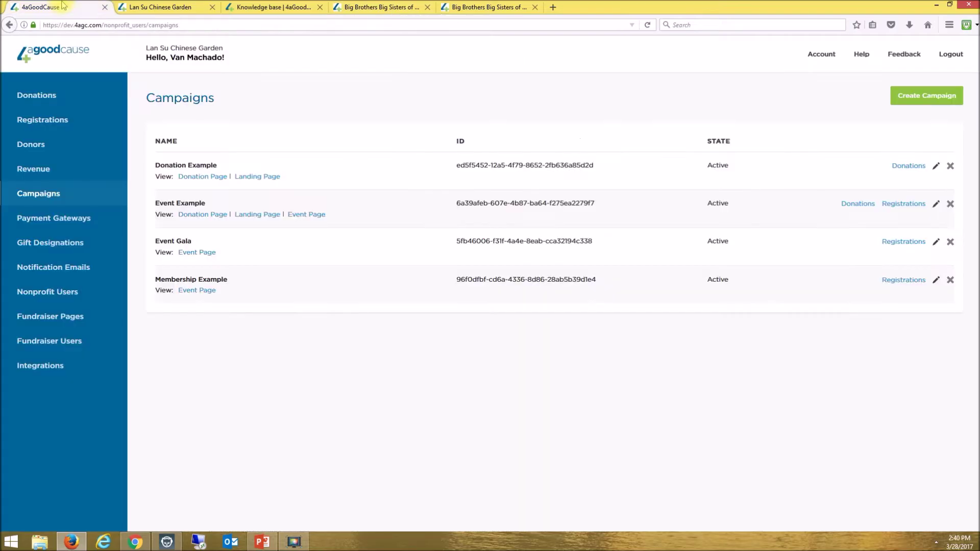
{"action": "left_click", "coordinate": [40, 105]}
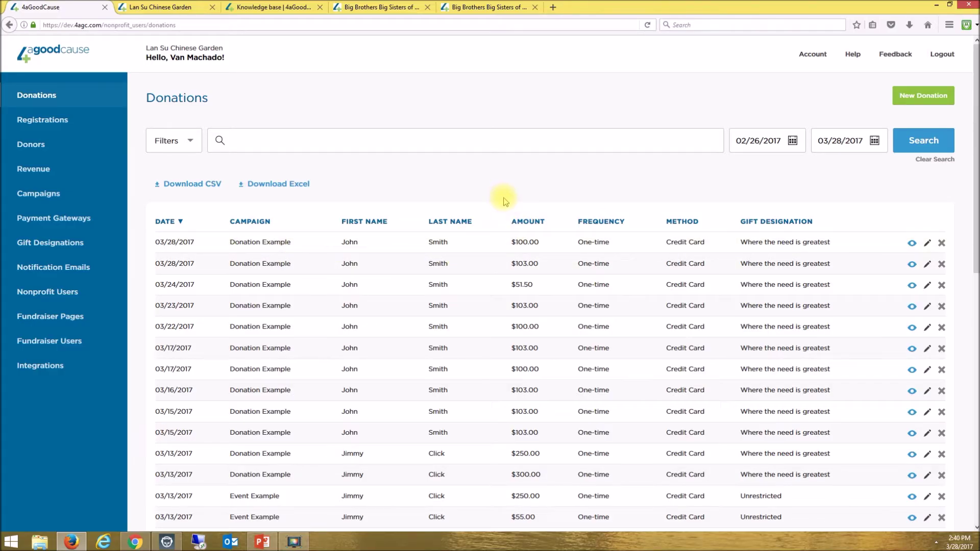
{"action": "left_click", "coordinate": [911, 243]}
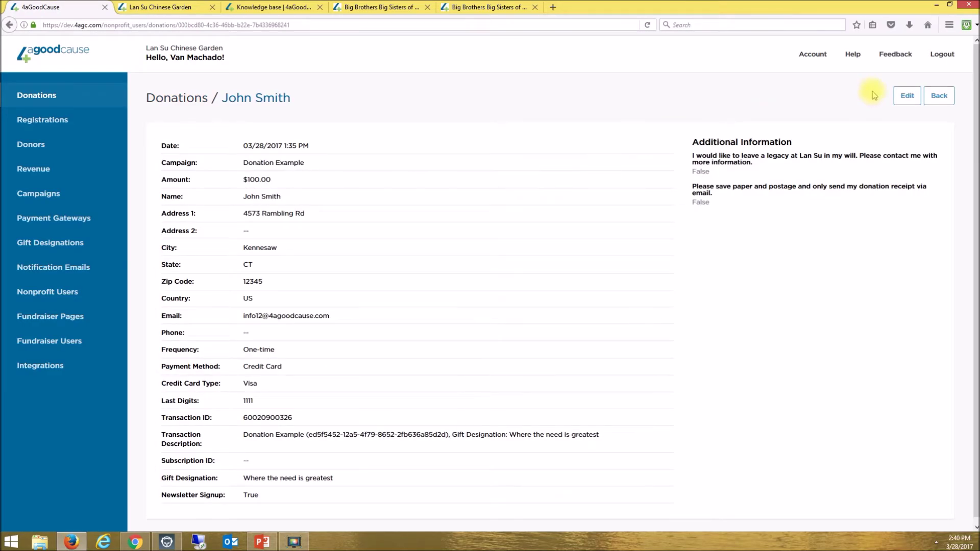
{"action": "left_click", "coordinate": [906, 96]}
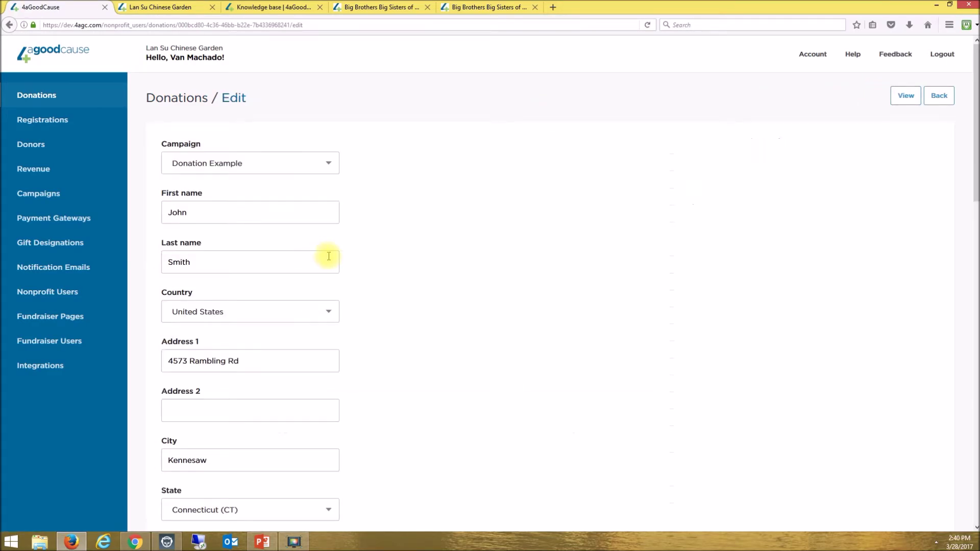
{"action": "left_click", "coordinate": [941, 97]}
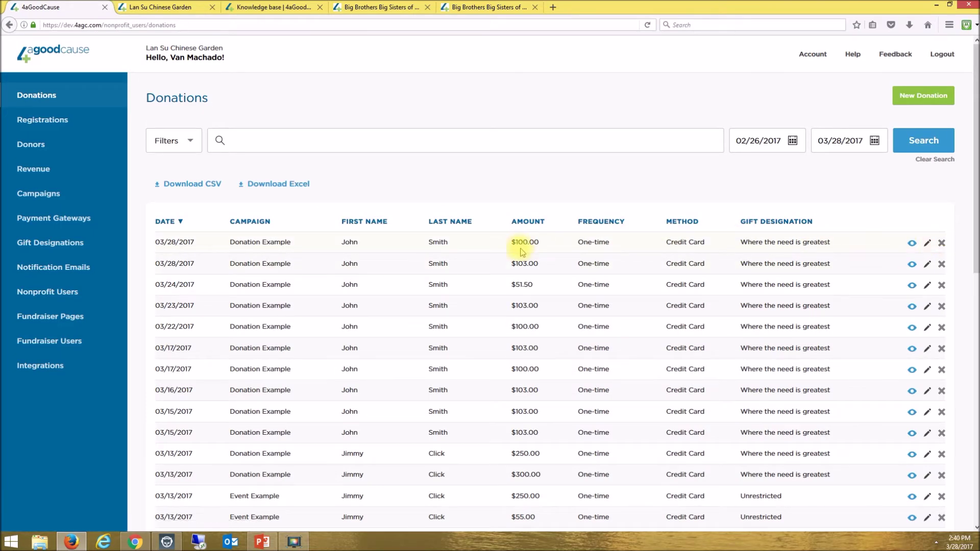
{"action": "left_click", "coordinate": [941, 243]}
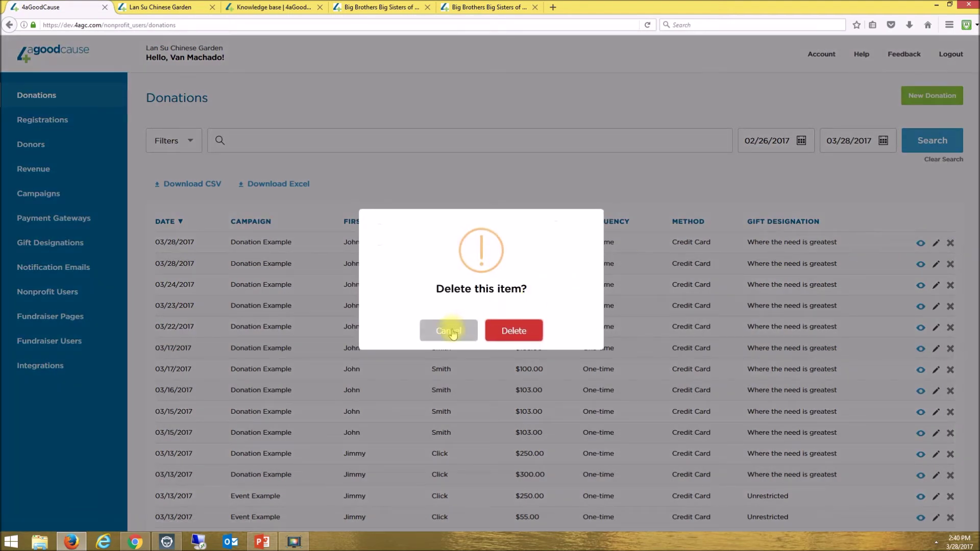
{"action": "left_click", "coordinate": [452, 333]}
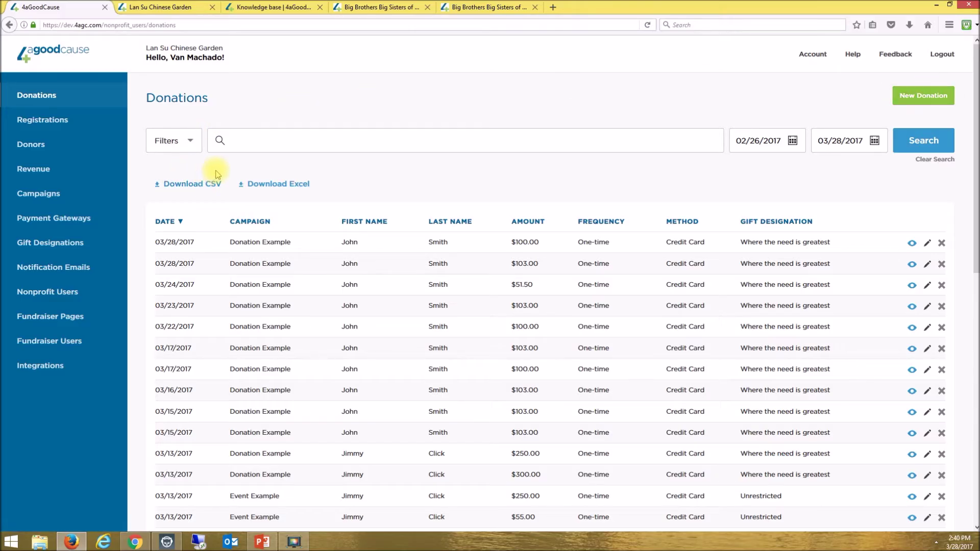
{"action": "left_click", "coordinate": [173, 144]}
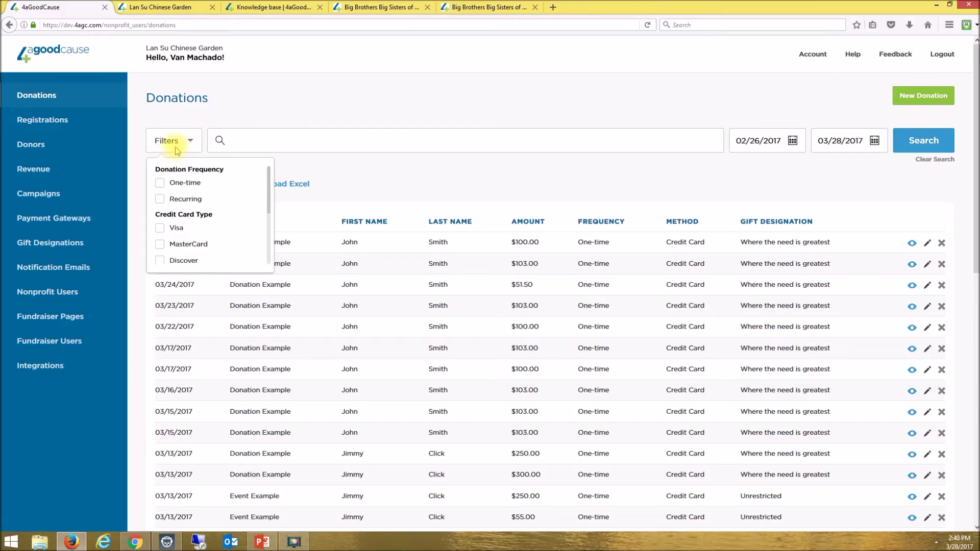
{"action": "scroll", "coordinate": [184, 249], "scroll_direction": "down", "scroll_amount": 2}
{"action": "scroll", "coordinate": [184, 239], "scroll_direction": "up", "scroll_amount": 3}
{"action": "left_click", "coordinate": [170, 142]}
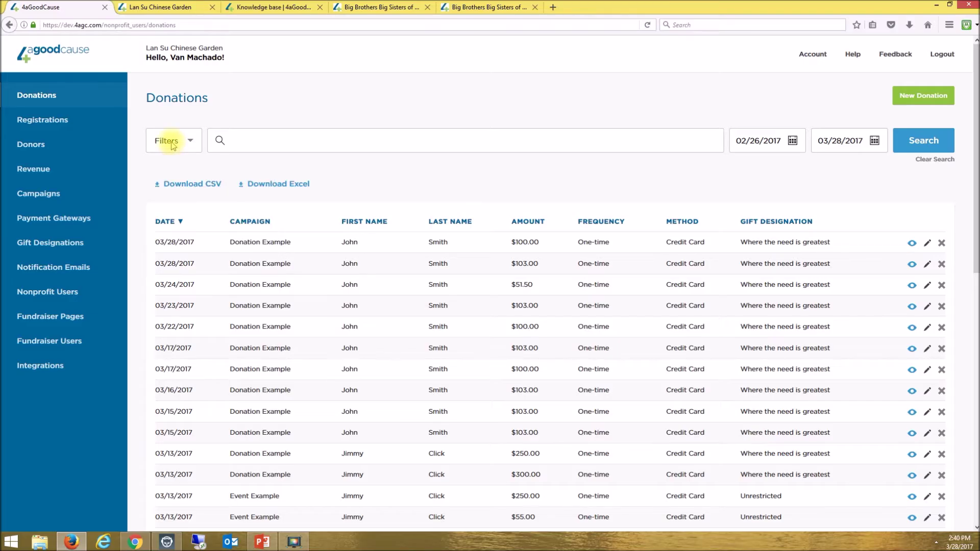
{"action": "left_click", "coordinate": [291, 147]}
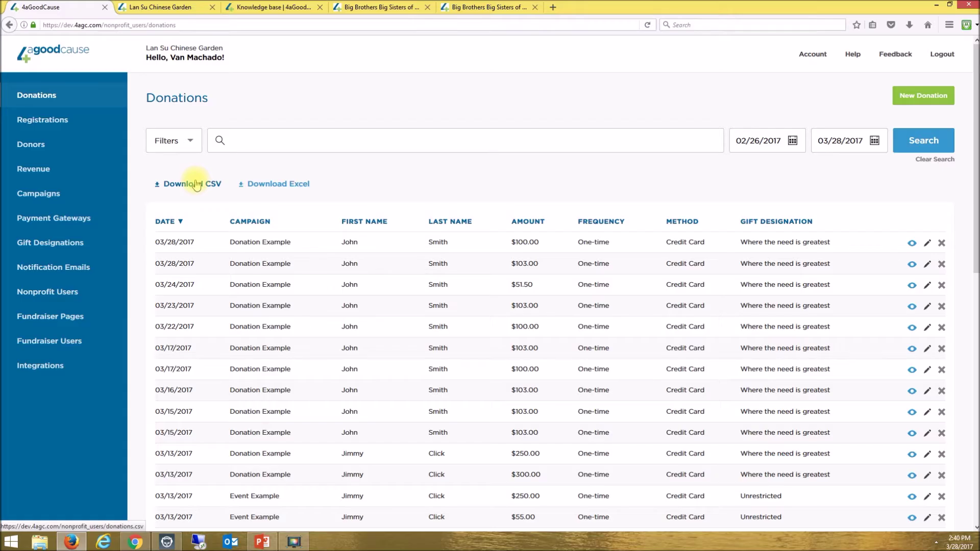
{"action": "left_click", "coordinate": [48, 122]}
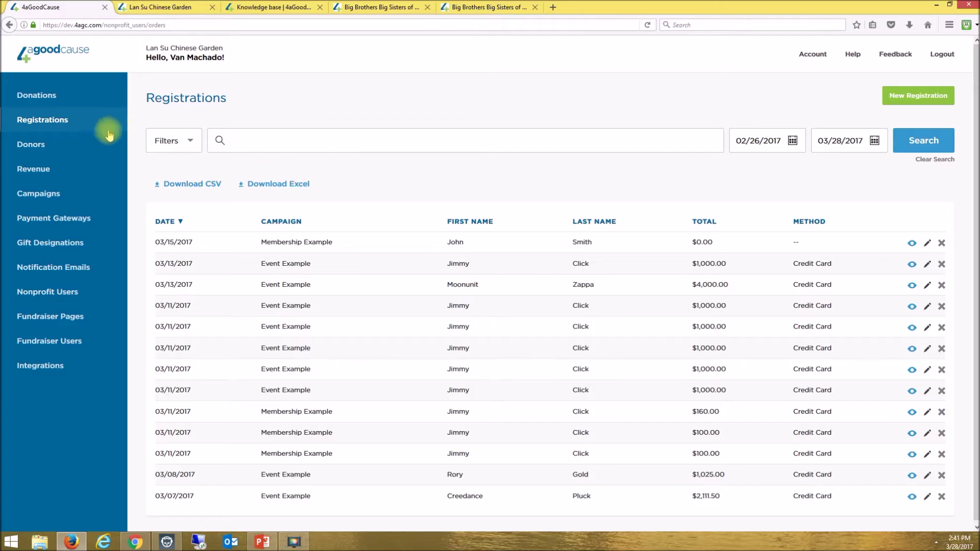
- View the Donors list, then the Revenue summary totalling $19,106.48
{"action": "left_click", "coordinate": [45, 148]}
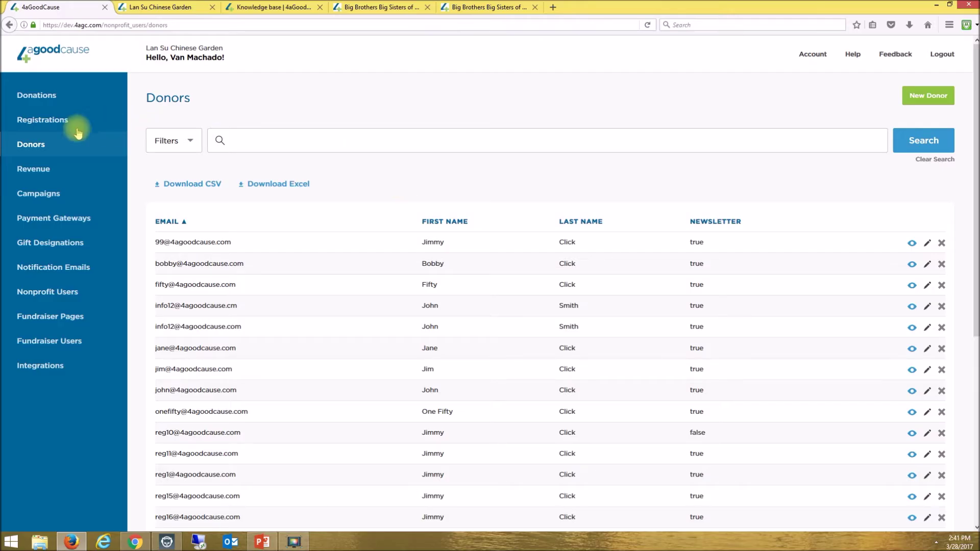
{"action": "left_click", "coordinate": [31, 168]}
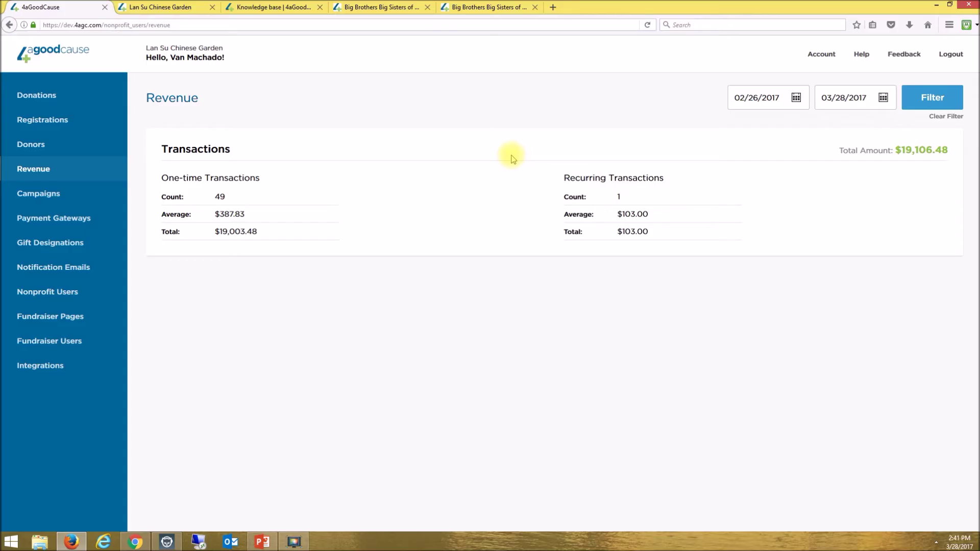
- Browse the Gift Designations, Notification Emails and Nonprofit Users pages
{"action": "left_click", "coordinate": [57, 244]}
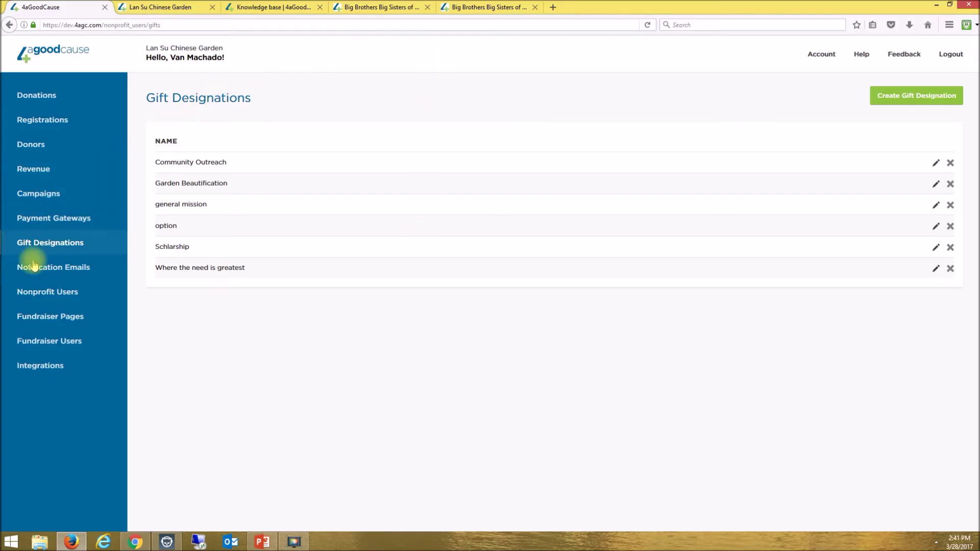
{"action": "left_click", "coordinate": [68, 274]}
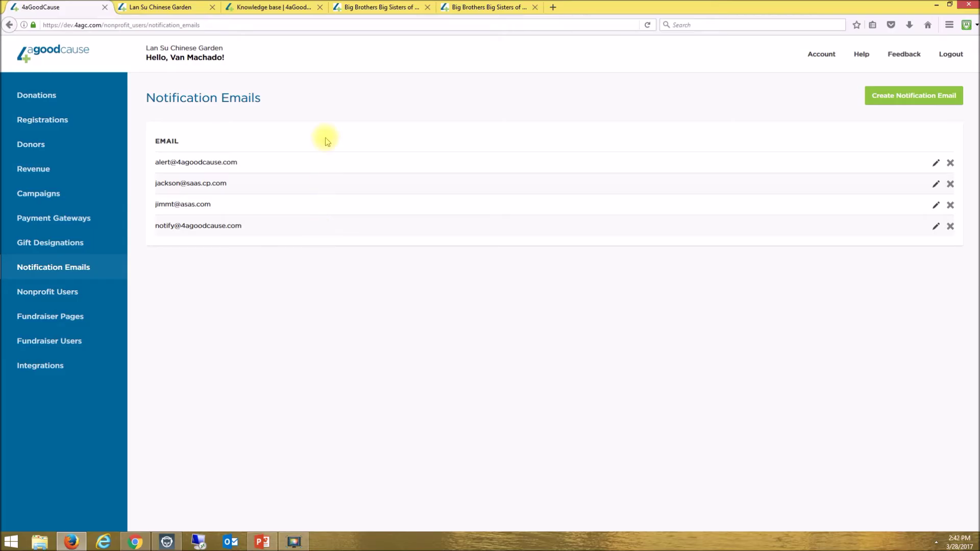
{"action": "left_click", "coordinate": [56, 294]}
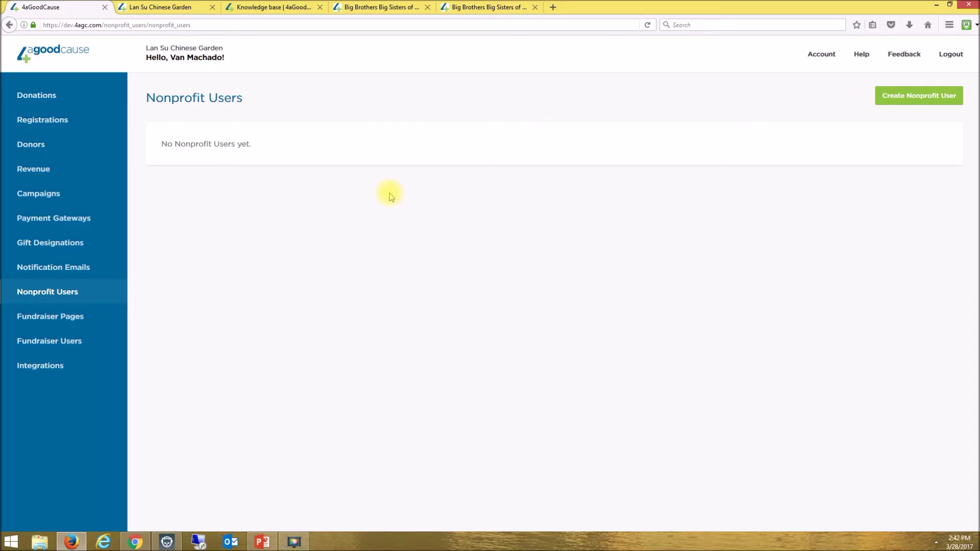
- Open a new nonprofit user form and highlight its Admin and Read Only role choices
{"action": "left_click", "coordinate": [919, 96]}
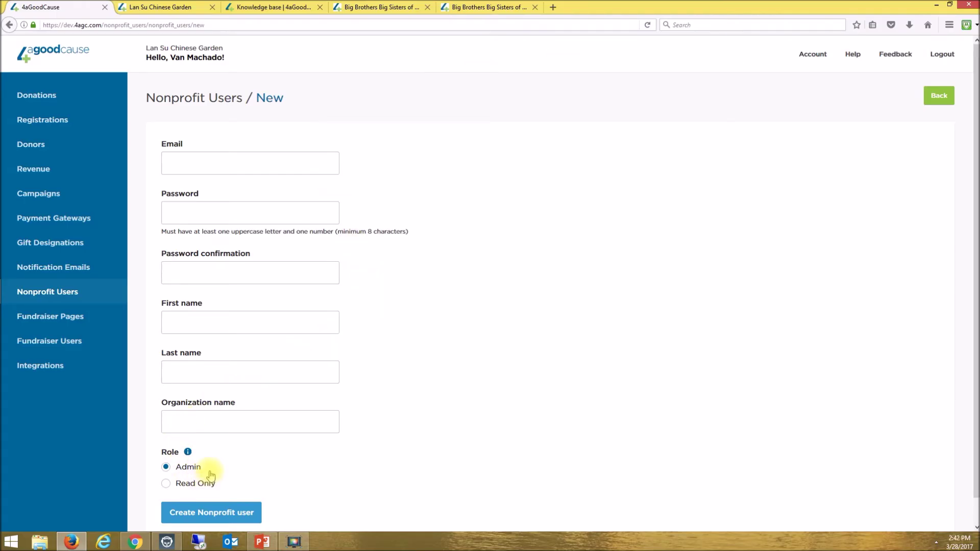
{"action": "left_click_drag", "start_coordinate": [207, 467], "coordinate": [178, 472]}
{"action": "left_click_drag", "start_coordinate": [218, 483], "coordinate": [176, 489]}
{"action": "left_click", "coordinate": [56, 324]}
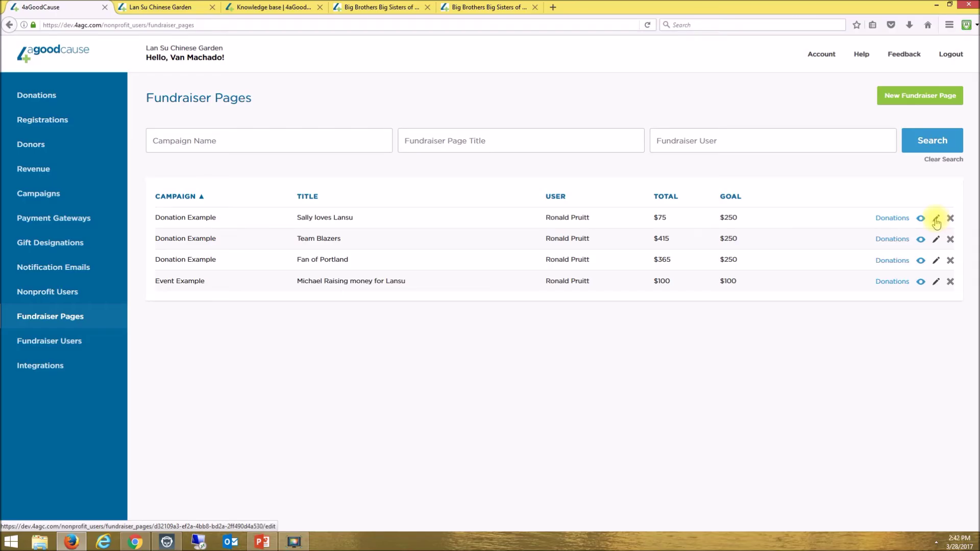
- Preview the edit form for the Sally loves Lansu fundraiser page, then return to the list
{"action": "left_click", "coordinate": [936, 221]}
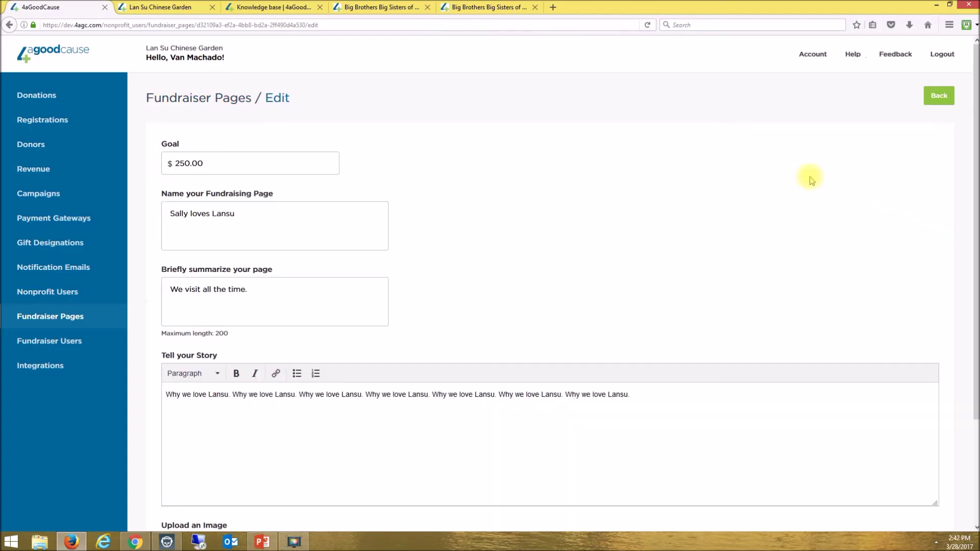
{"action": "scroll", "coordinate": [146, 311], "scroll_direction": "down", "scroll_amount": 3}
{"action": "scroll", "coordinate": [146, 311], "scroll_direction": "up", "scroll_amount": 3}
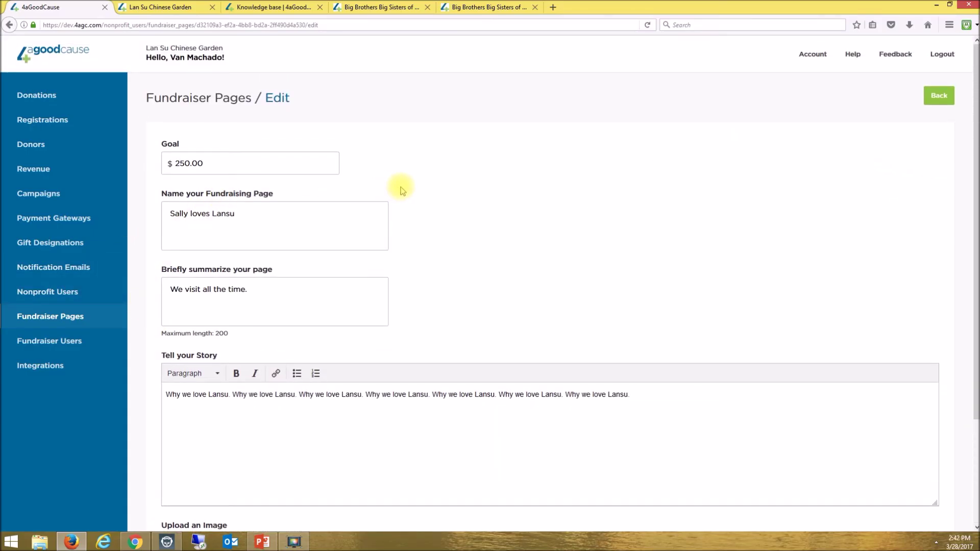
{"action": "left_click", "coordinate": [939, 96]}
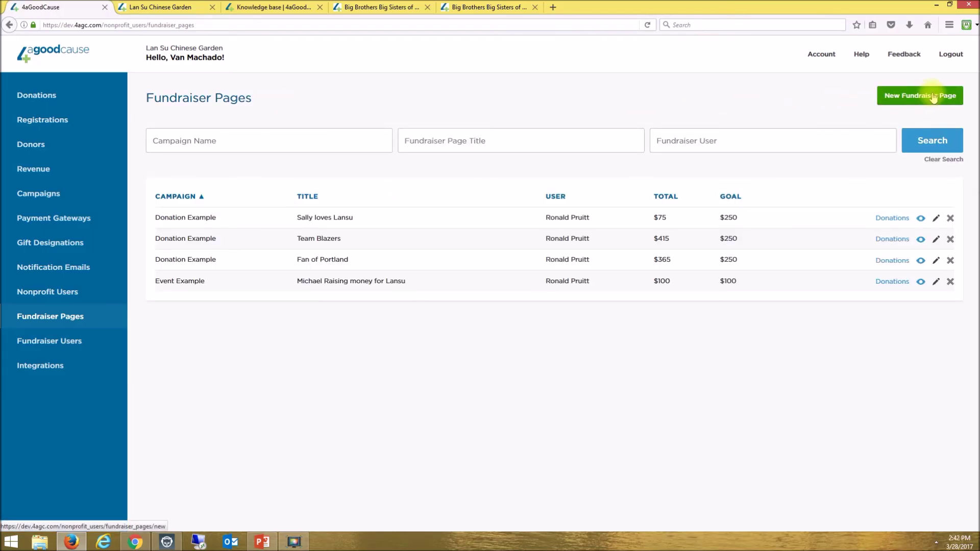
- Start a new fundraiser page, then view the Fundraiser Users list
{"action": "left_click", "coordinate": [928, 98]}
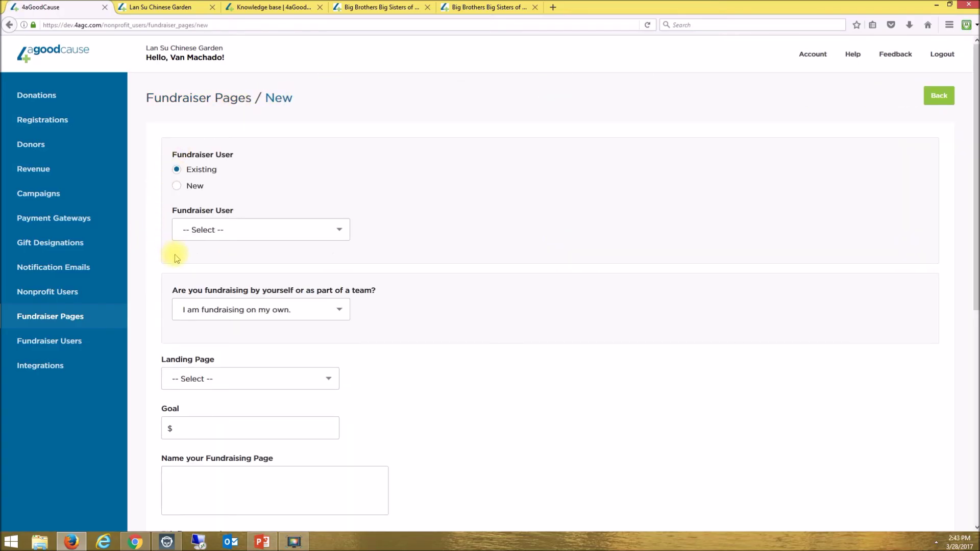
{"action": "left_click", "coordinate": [45, 346]}
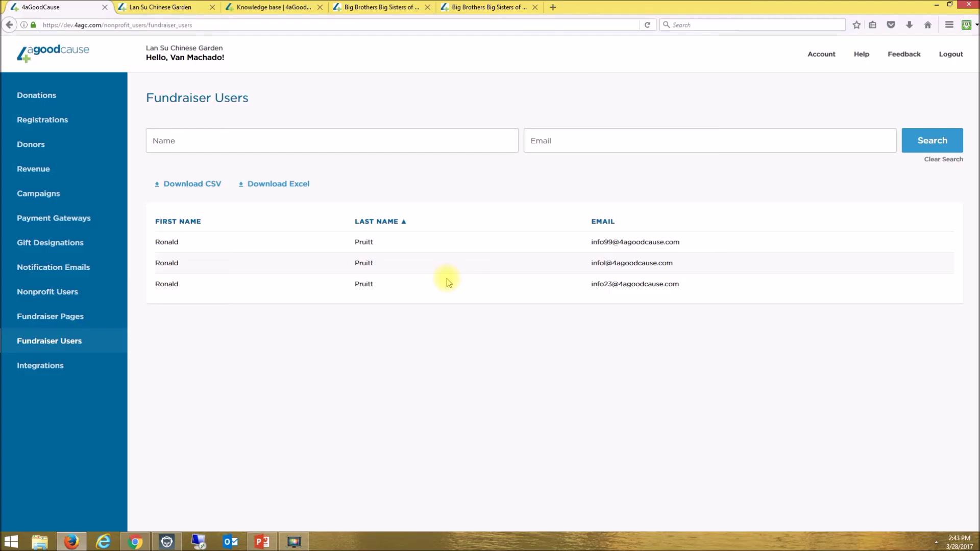
{"action": "left_click", "coordinate": [56, 376]}
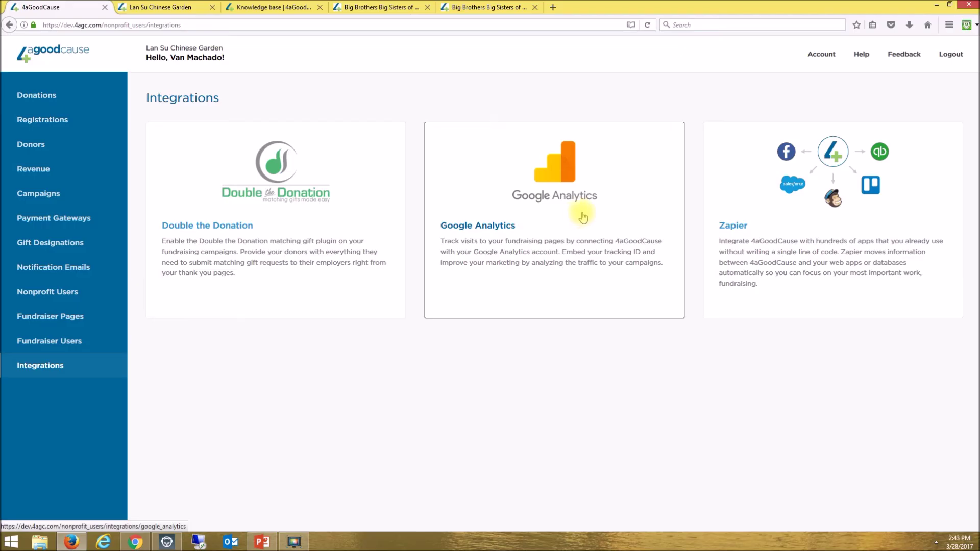
- Open the Google Analytics integration and enable it to reveal the empty Tracking ID field
{"action": "left_click", "coordinate": [583, 217]}
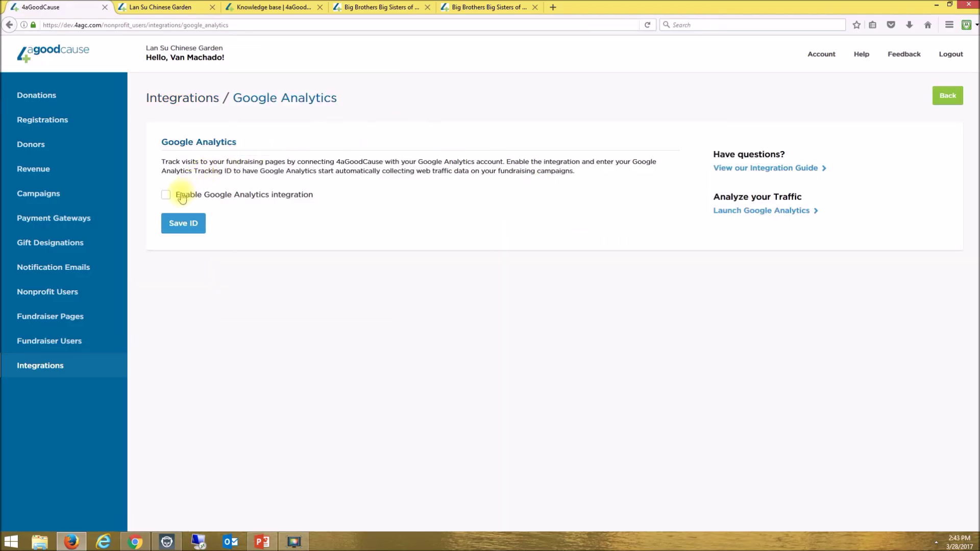
{"action": "left_click", "coordinate": [166, 195]}
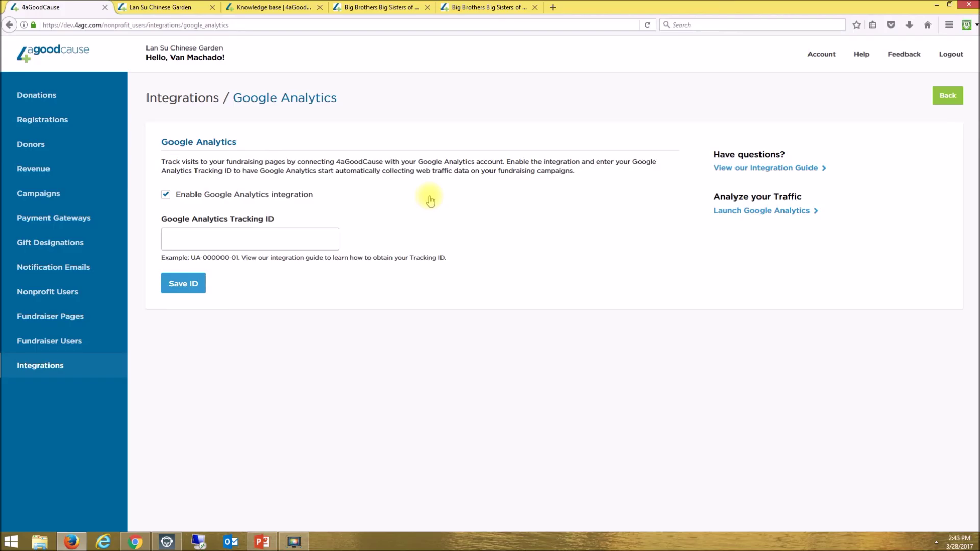
{"action": "left_click", "coordinate": [61, 367]}
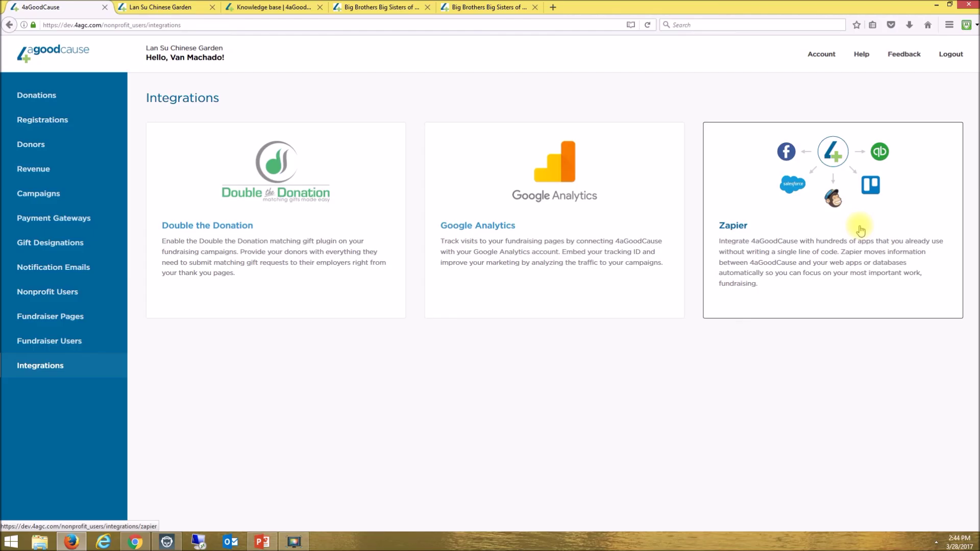
- Open the Help knowledge base listing Top Help Articles, Authorize.net and Monthly Donations topics
{"action": "left_click", "coordinate": [862, 55]}
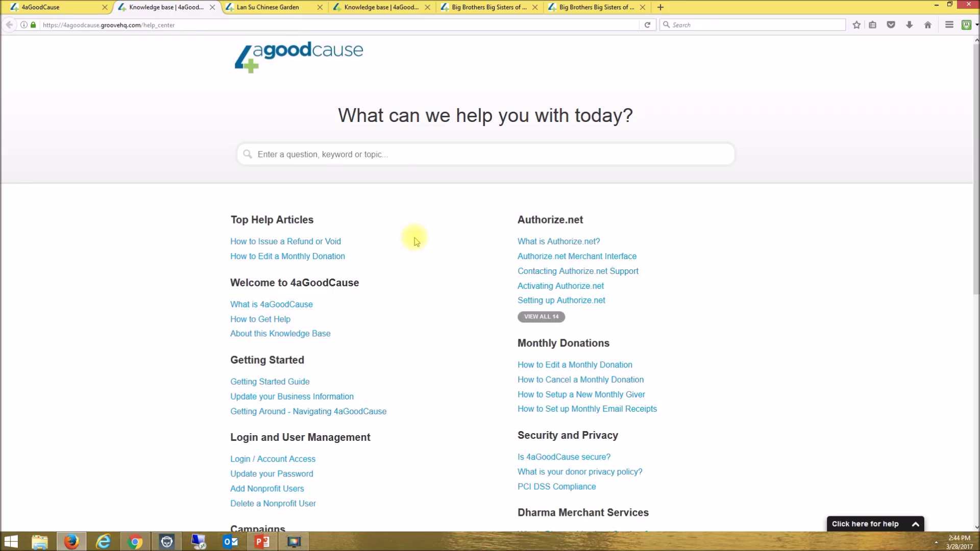
- Switch to the PowerPoint deck's slide 4, "Have questions?", with support contact details
{"action": "left_click", "coordinate": [262, 541]}
- Bring up PowerPoint's closing slide 4, "Have questions?", listing the support contact details
{"action": "left_click", "coordinate": [120, 361]}
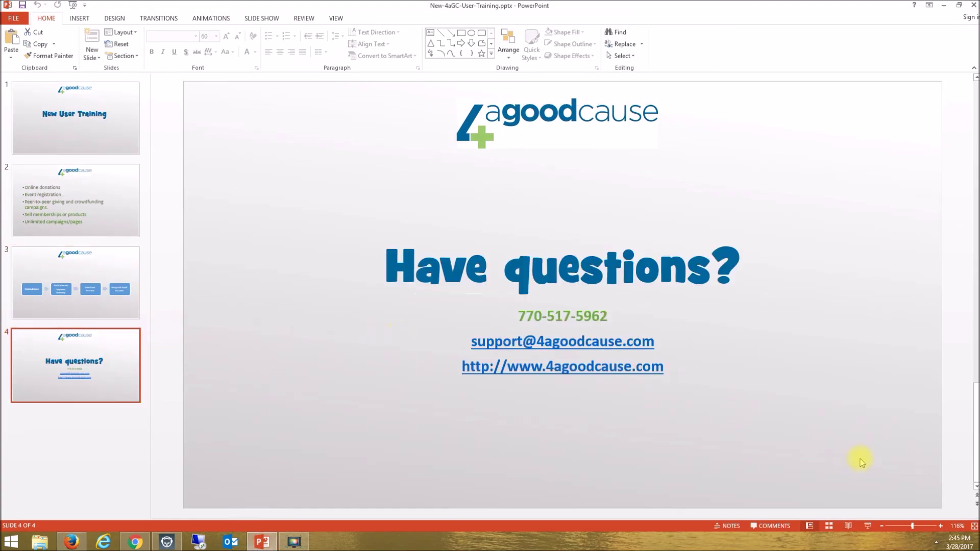